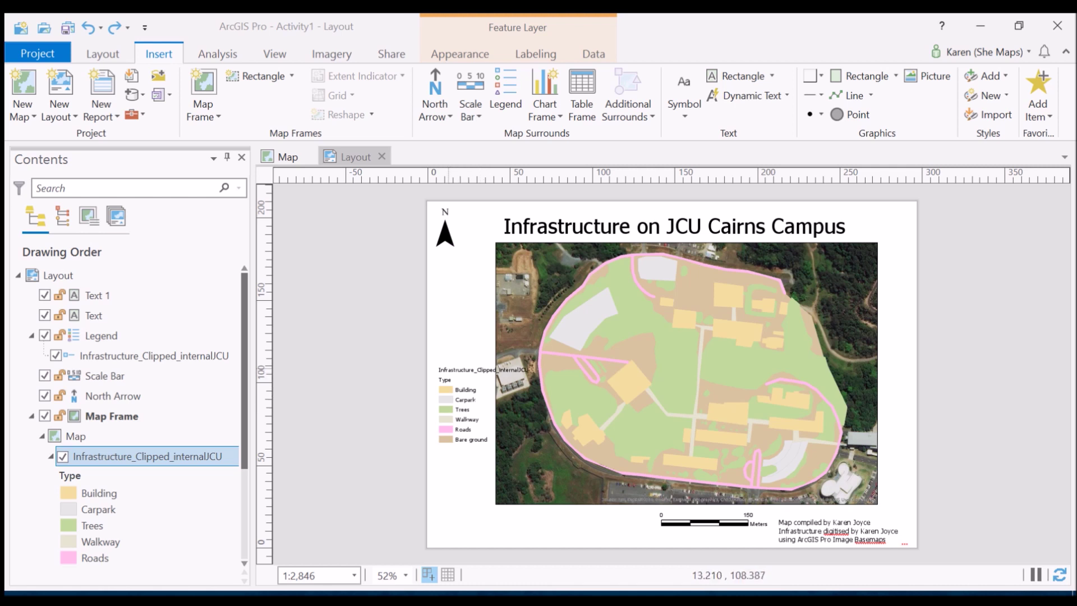
- Hide the layer name and headings in the legend and reposition the legend near the lower part of the page's left margin
{"action": "left_click_drag", "start_coordinate": [463, 395], "coordinate": [391, 396]}
{"action": "left_click_drag", "start_coordinate": [455, 381], "coordinate": [391, 388]}
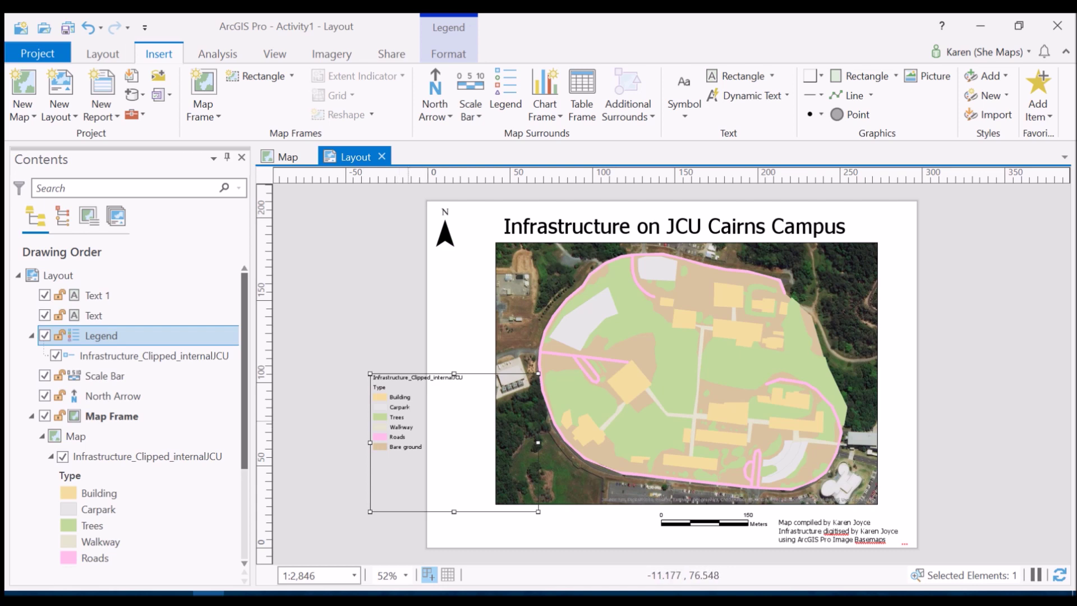
{"action": "right_click", "coordinate": [415, 413]}
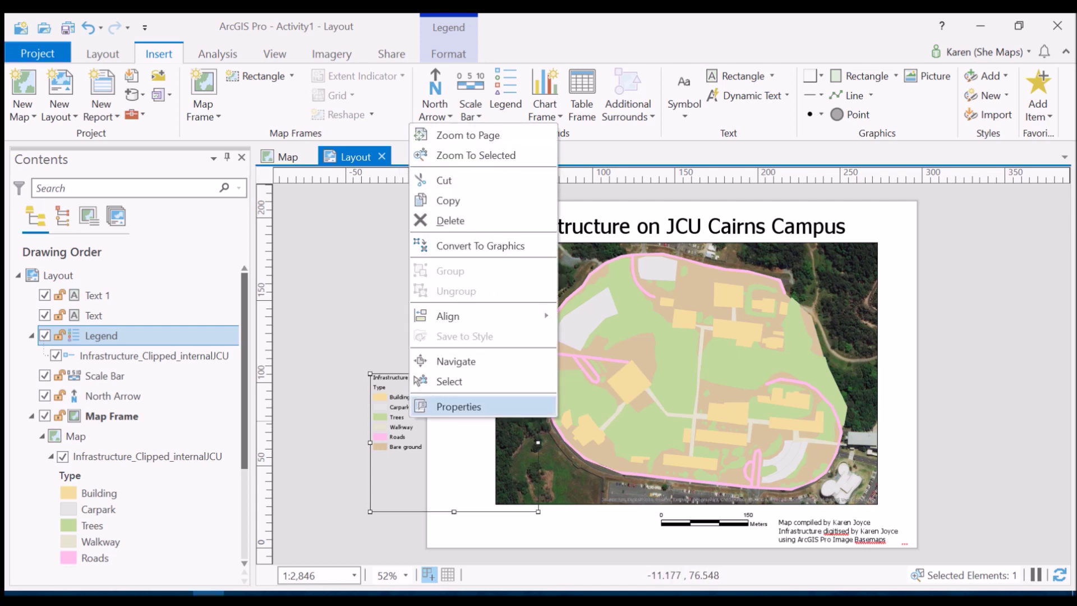
{"action": "left_click", "coordinate": [458, 406]}
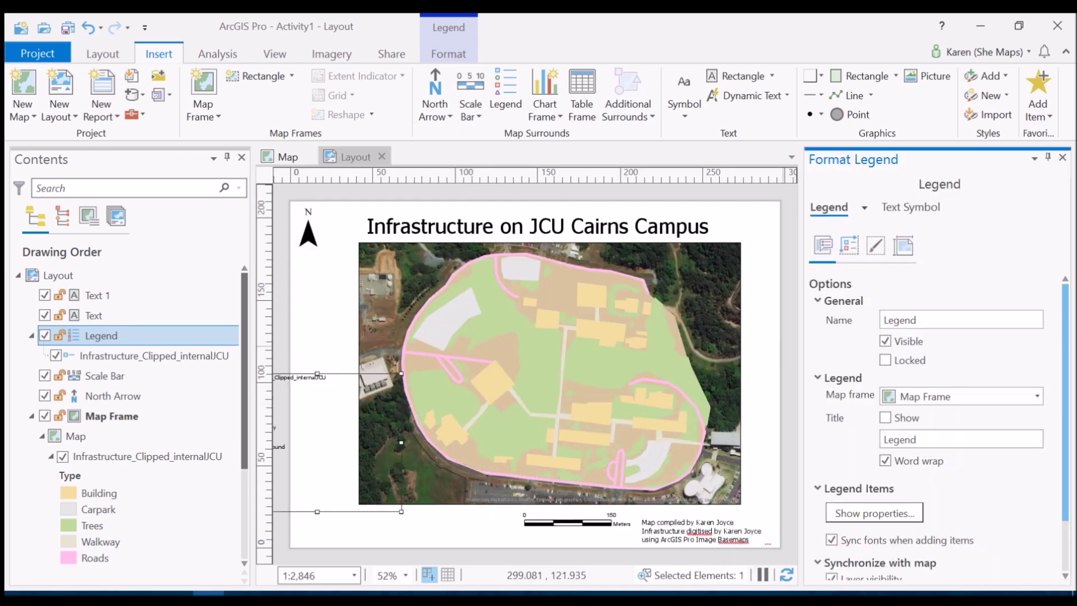
{"action": "left_click", "coordinate": [874, 512]}
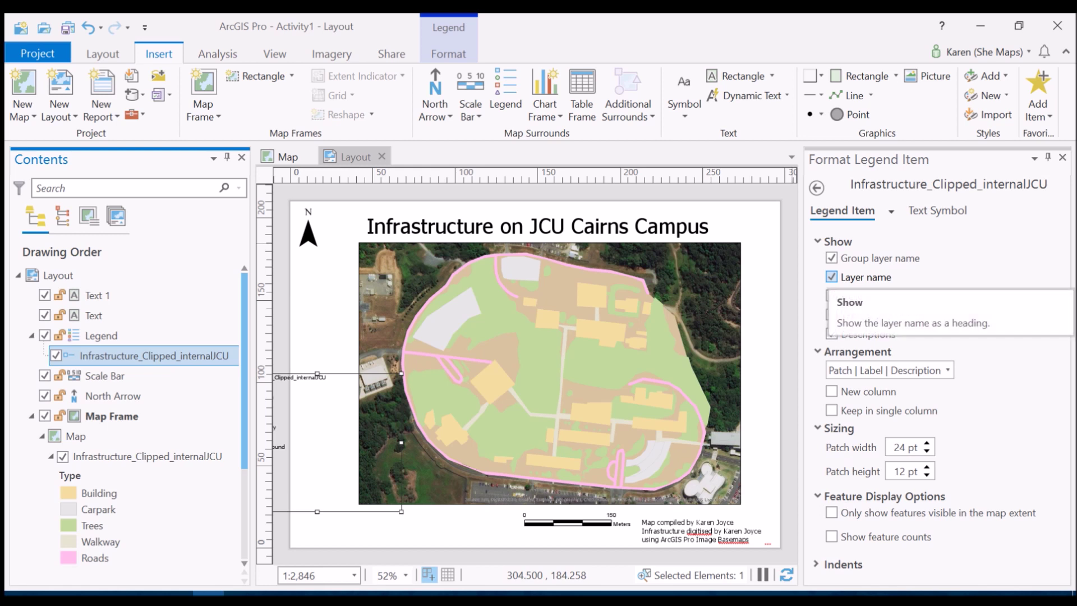
{"action": "left_click", "coordinate": [832, 277]}
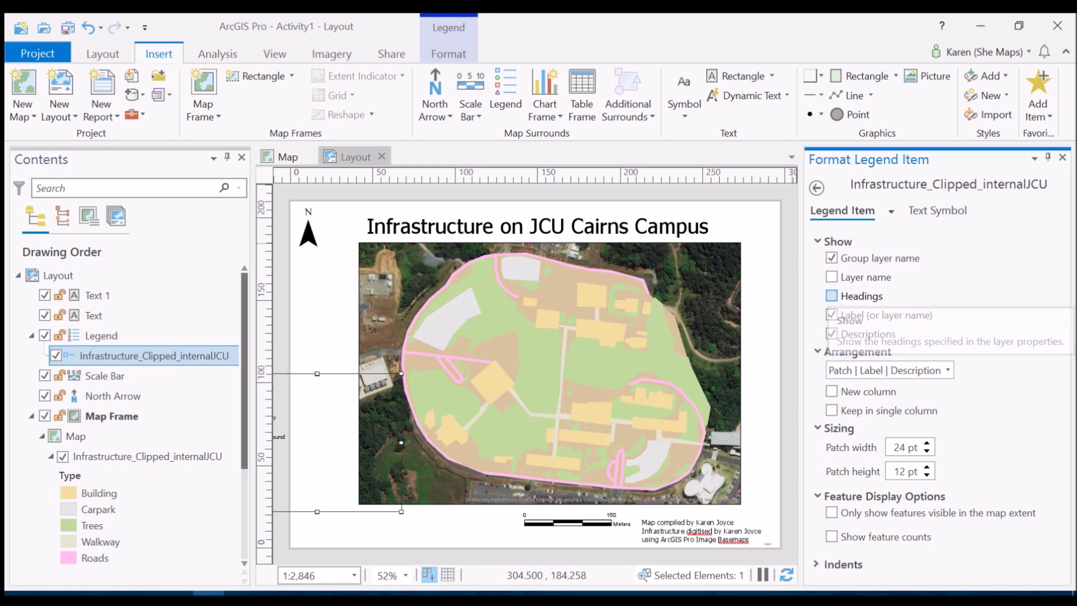
{"action": "left_click", "coordinate": [831, 295]}
{"action": "left_click_drag", "start_coordinate": [297, 420], "coordinate": [357, 413]}
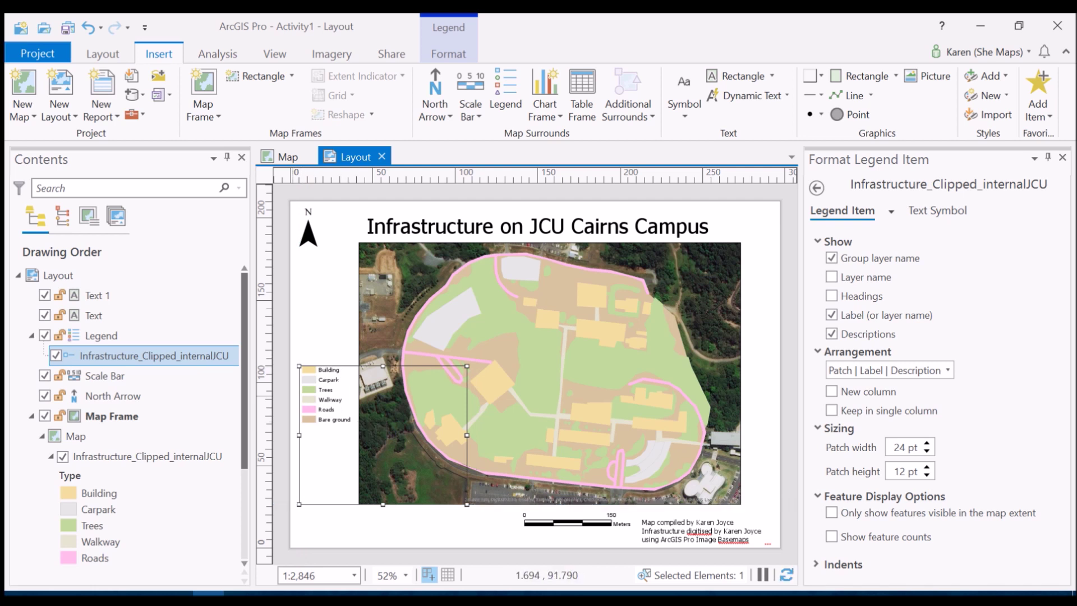
- Toggle the legend item's headings and layer name back on and off to compare how the legend displays
{"action": "left_click", "coordinate": [831, 295]}
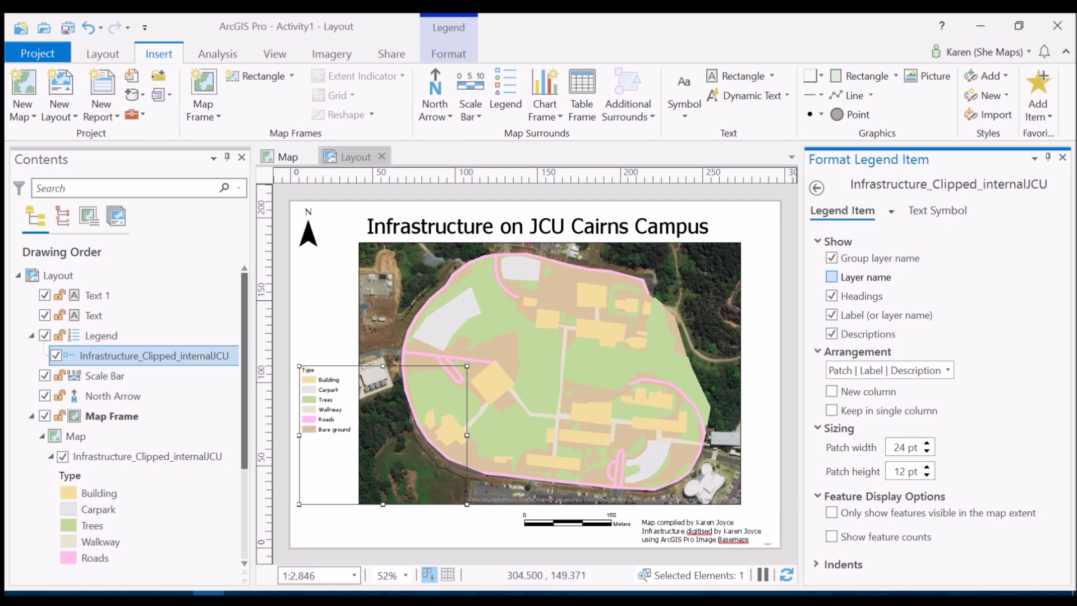
{"action": "left_click", "coordinate": [832, 276]}
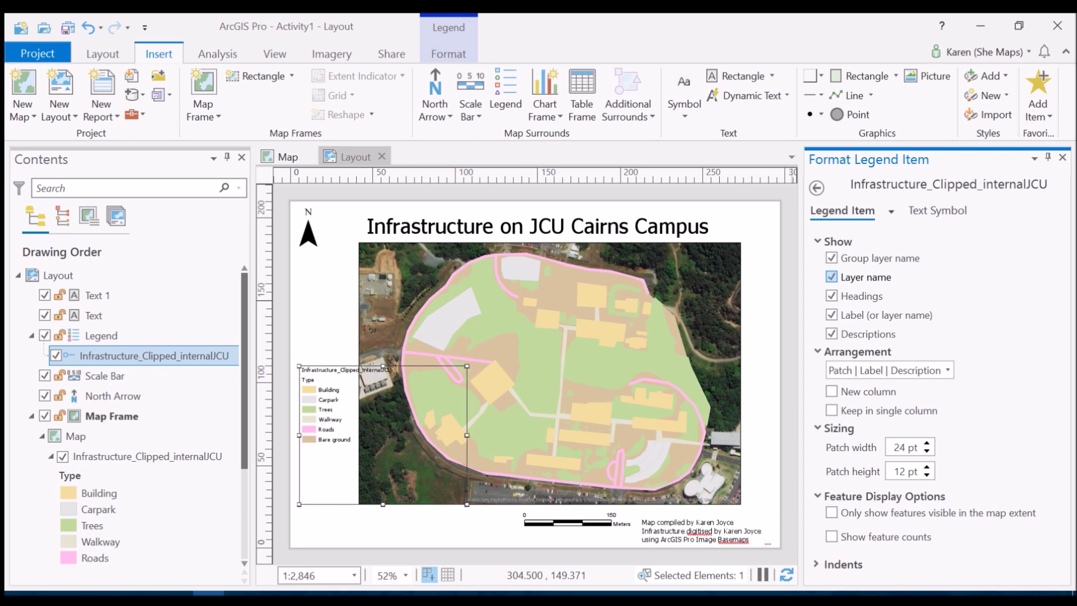
{"action": "left_click", "coordinate": [831, 277]}
{"action": "left_click", "coordinate": [832, 296]}
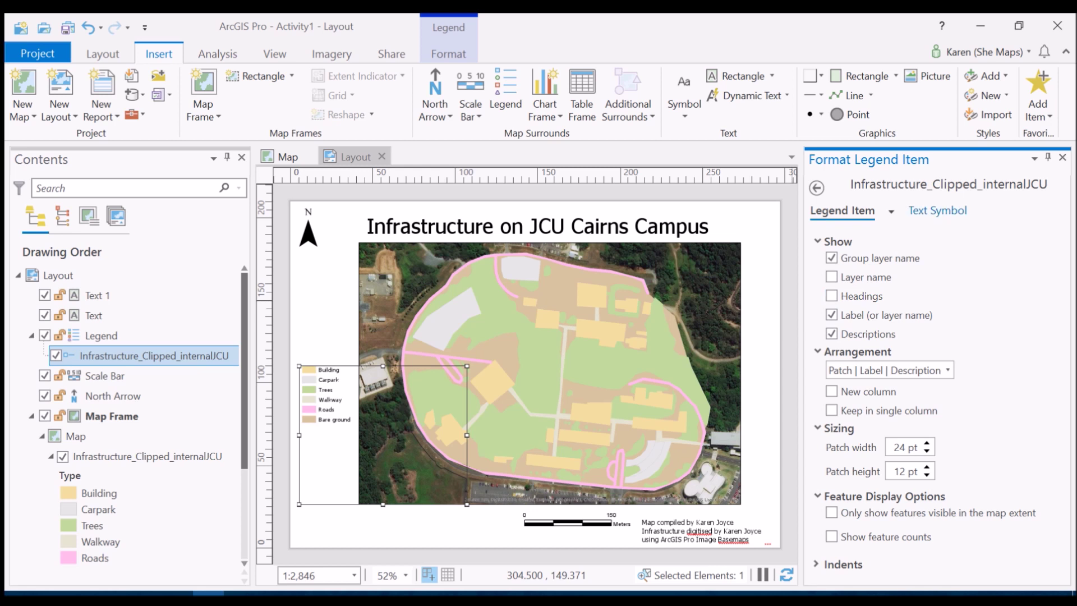
- Set the legend item's text size to 16 pt and apply it
{"action": "left_click", "coordinate": [935, 210]}
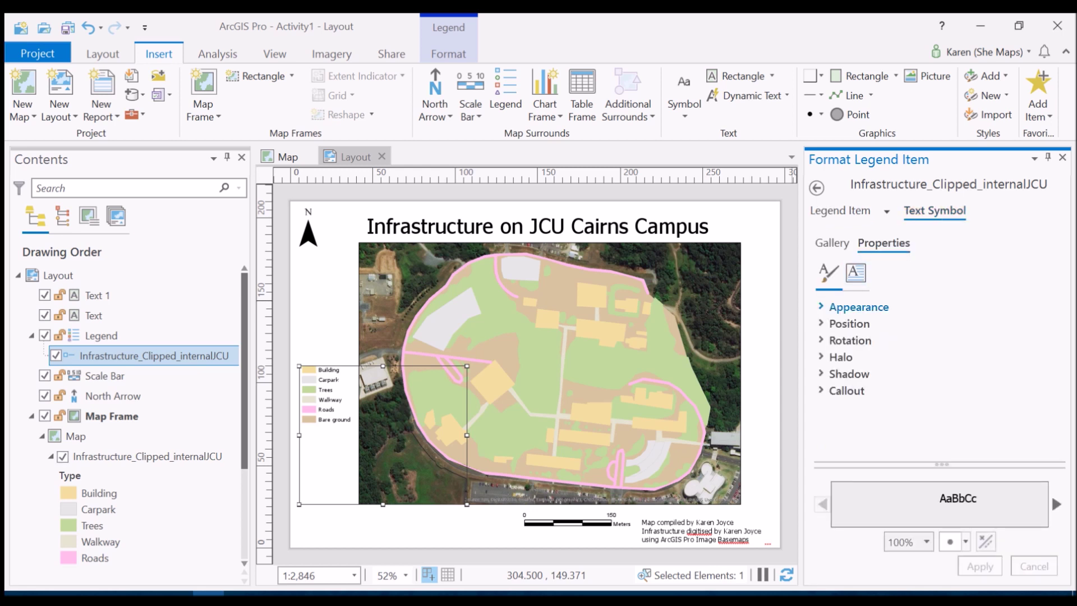
{"action": "left_click", "coordinate": [859, 306]}
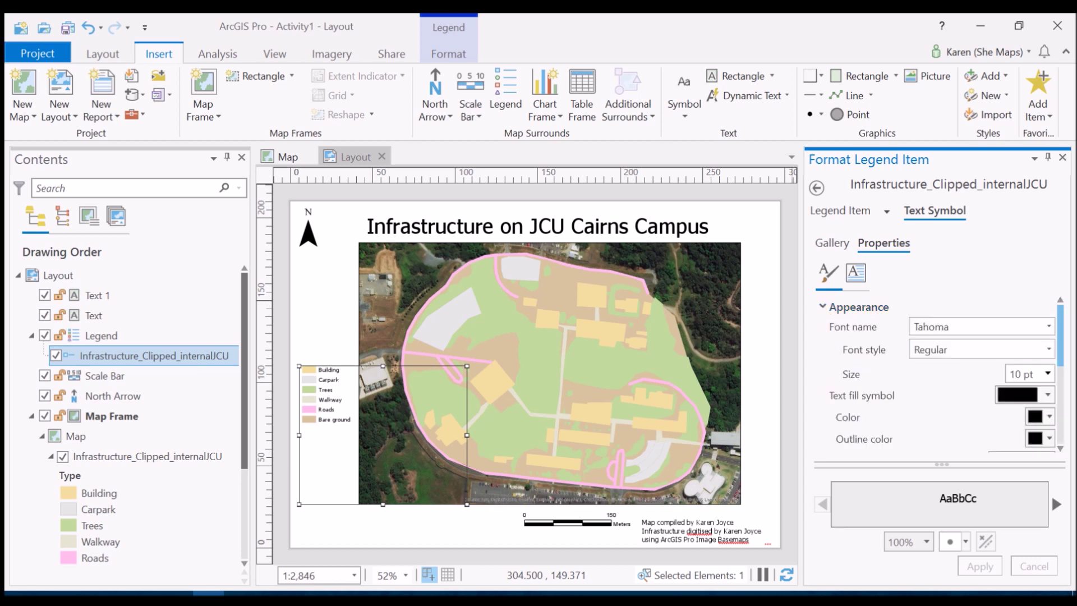
{"action": "left_click", "coordinate": [1047, 373]}
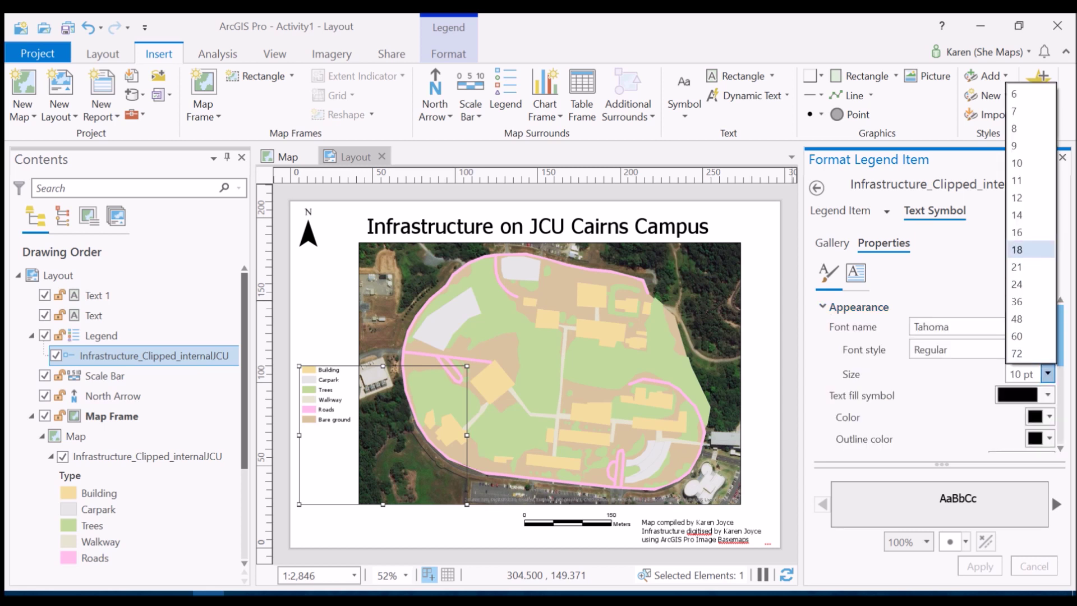
{"action": "left_click", "coordinate": [1016, 232]}
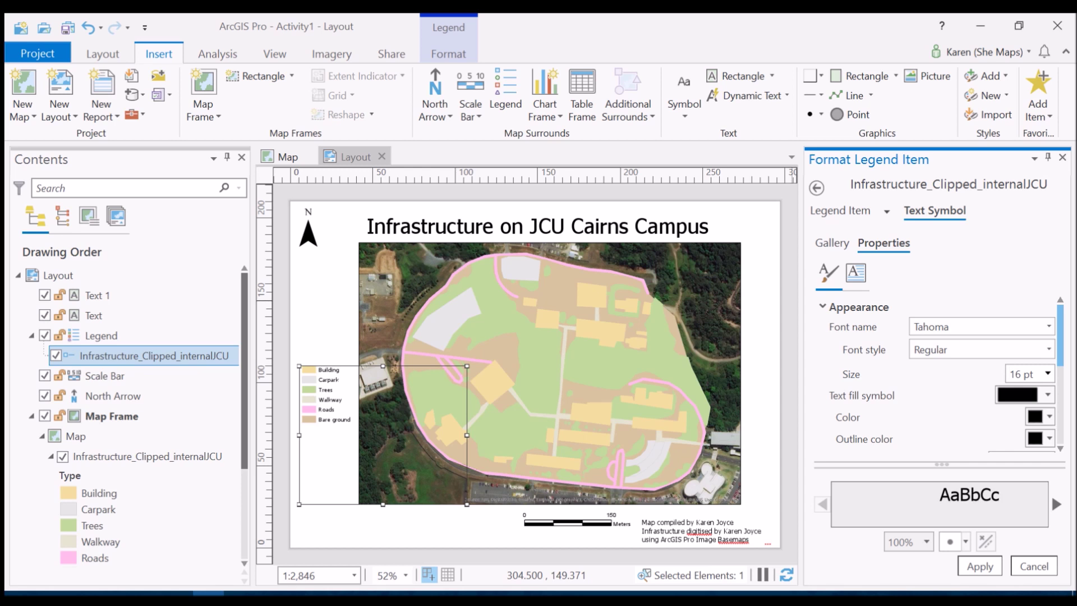
{"action": "left_click", "coordinate": [980, 566]}
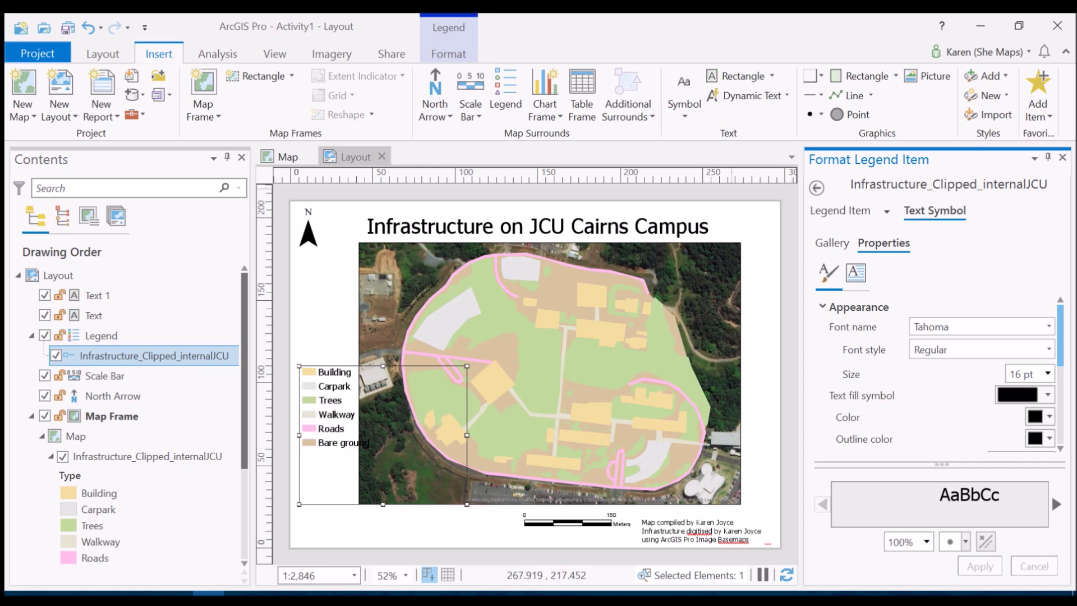
{"action": "left_click", "coordinate": [817, 188]}
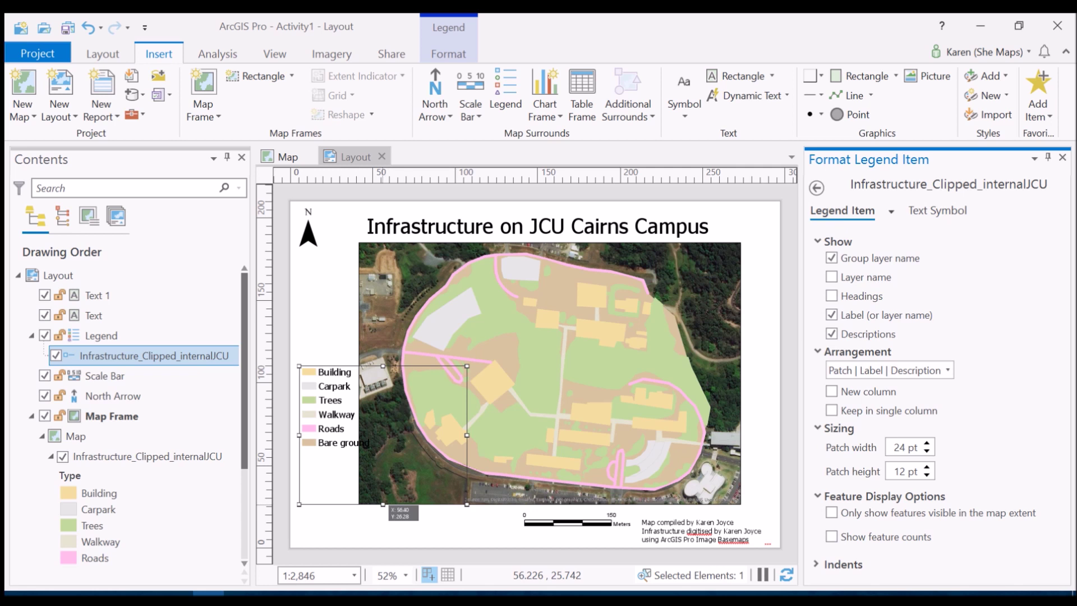
- Move the legend beneath the map image and resize it to two rows of three items at the page's lower left corner
{"action": "mouse_move", "coordinate": [383, 504]}
{"action": "left_mouse_down"}
{"action": "mouse_move", "coordinate": [383, 415]}
{"action": "mouse_move", "coordinate": [374, 413]}
{"action": "mouse_move", "coordinate": [388, 495]}
{"action": "left_mouse_up"}
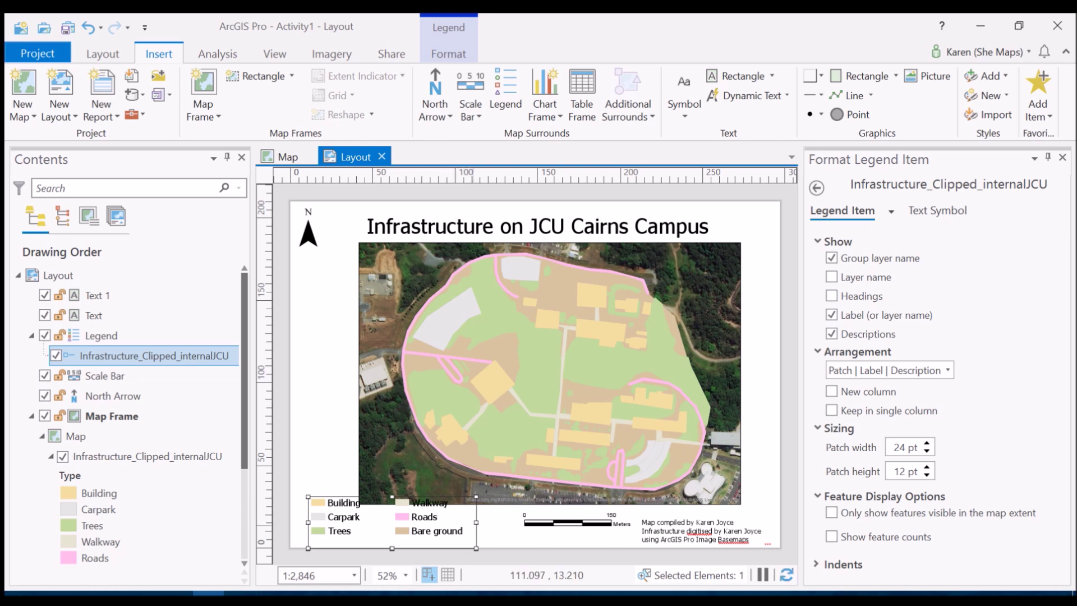
{"action": "left_click_drag", "start_coordinate": [395, 493], "coordinate": [392, 511]}
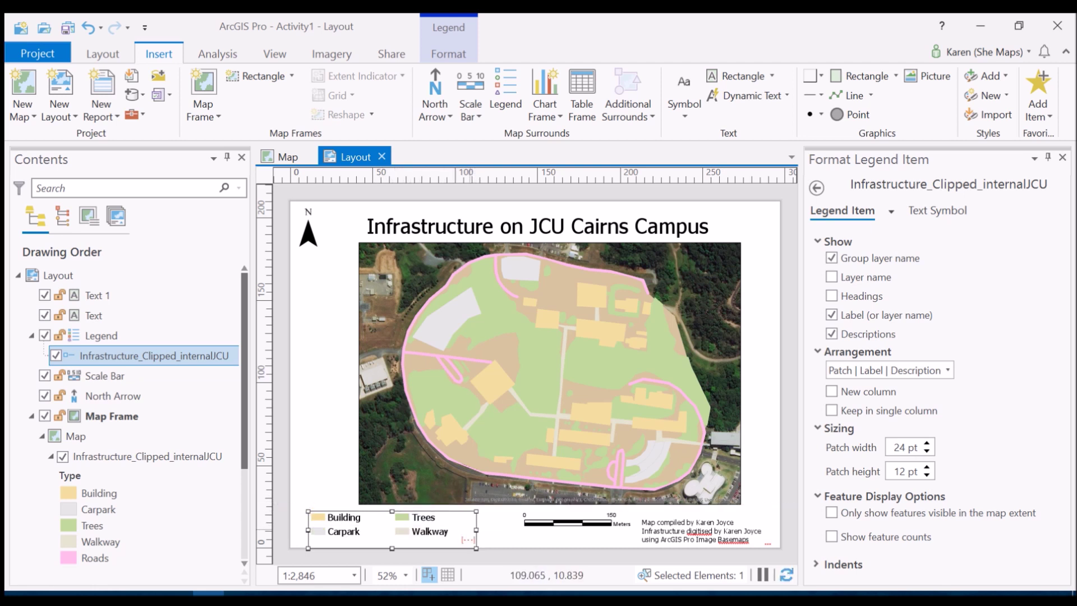
{"action": "left_click_drag", "start_coordinate": [476, 529], "coordinate": [540, 529]}
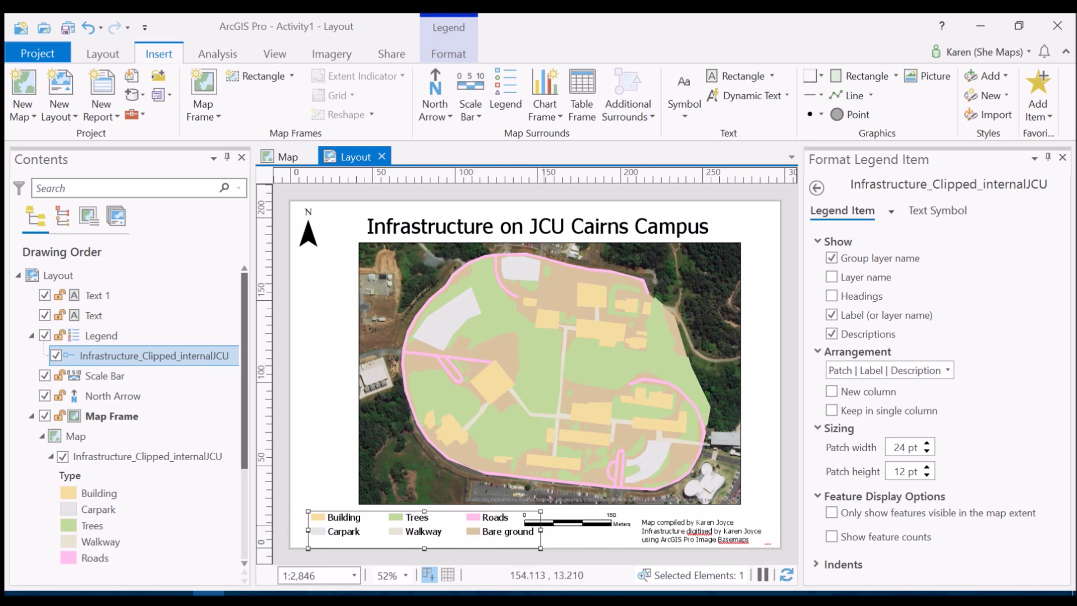
{"action": "left_click_drag", "start_coordinate": [472, 517], "coordinate": [456, 519]}
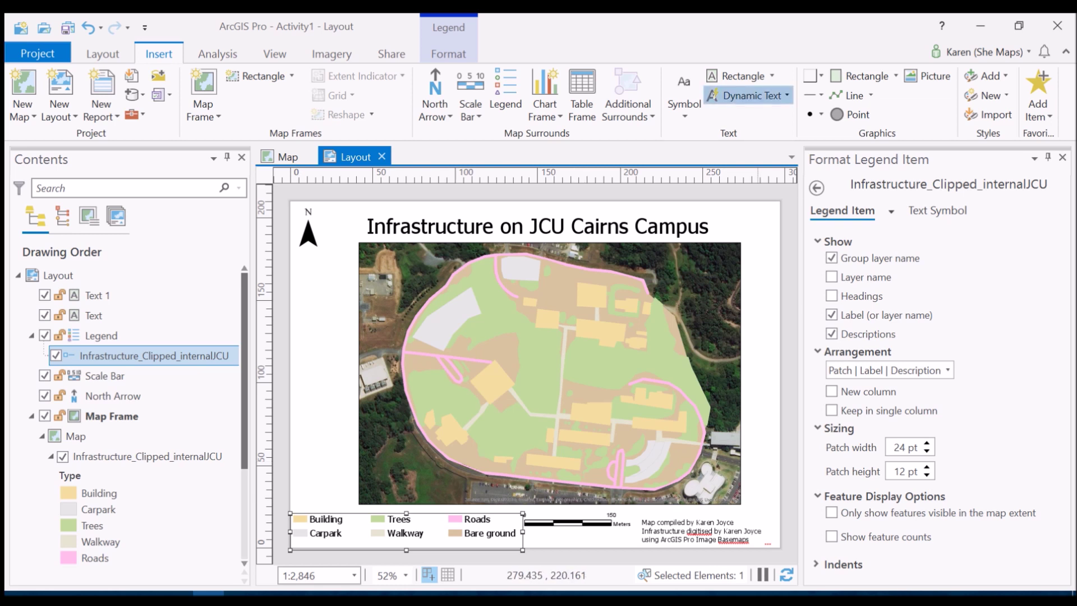
- Insert Service Layer Credits dynamic text in a wide rectangle and place it over the lower edge of the map image
{"action": "left_click", "coordinate": [748, 95]}
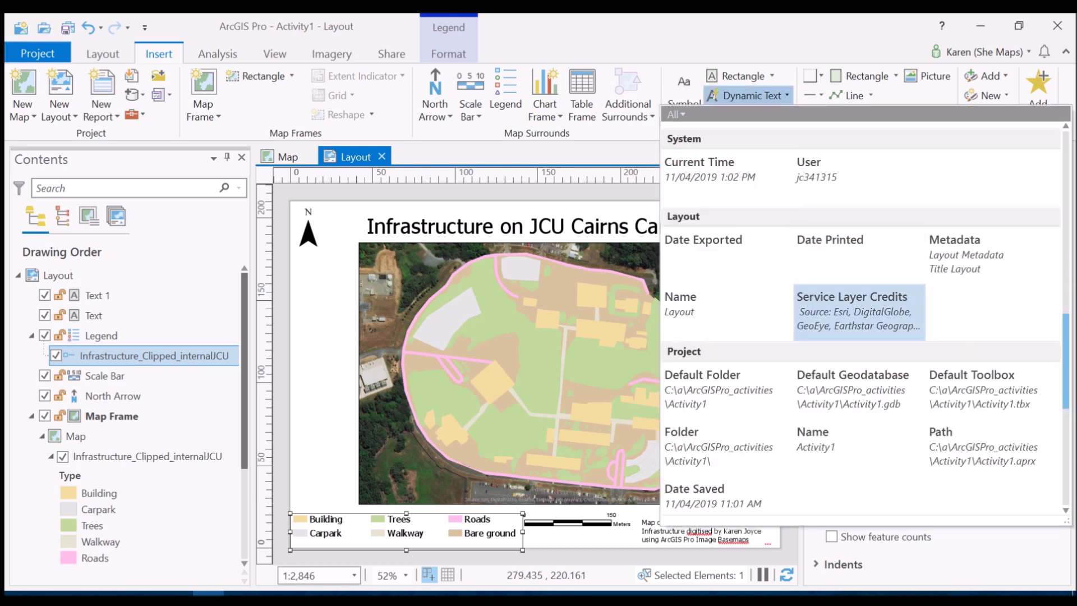
{"action": "left_click", "coordinate": [819, 314]}
{"action": "left_click_drag", "start_coordinate": [317, 306], "coordinate": [678, 358]}
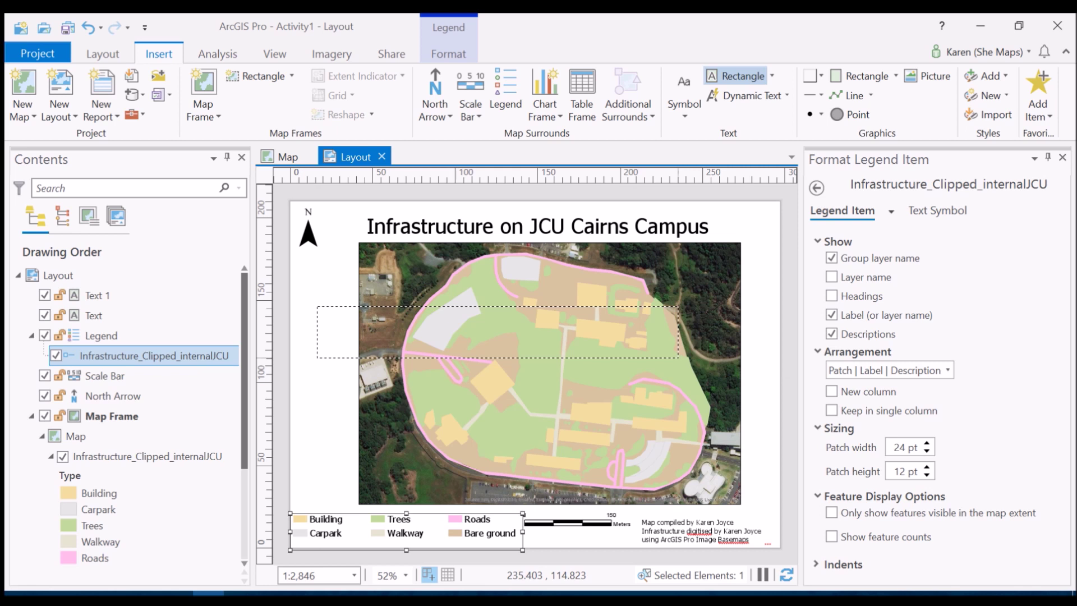
{"action": "left_click_drag", "start_coordinate": [678, 358], "coordinate": [678, 358]}
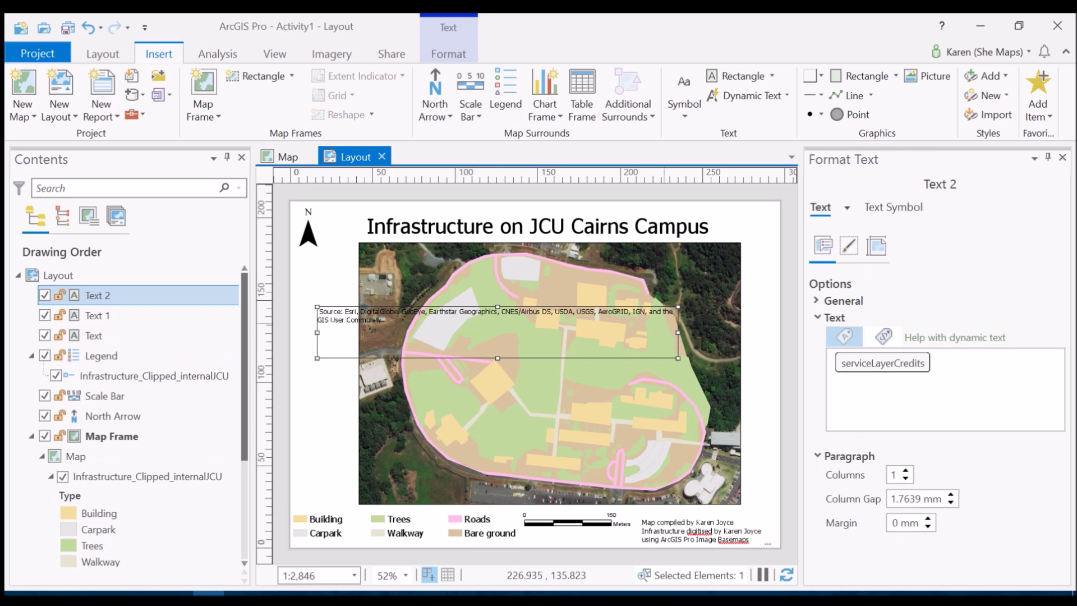
{"action": "left_click_drag", "start_coordinate": [498, 307], "coordinate": [468, 475]}
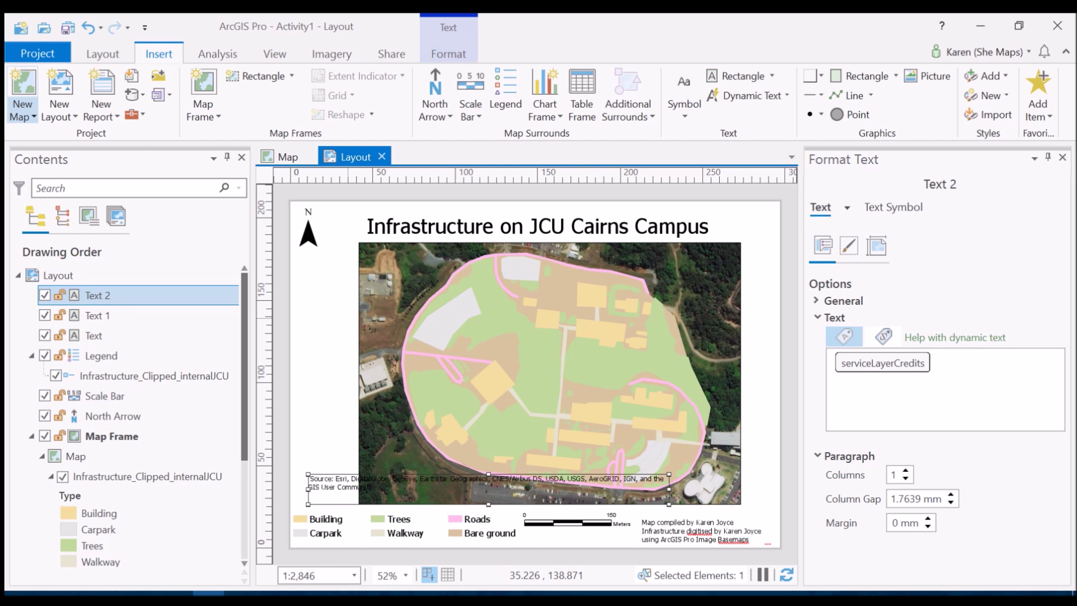
- Add a new map to the project and close the text formatting pane
{"action": "left_click", "coordinate": [22, 116]}
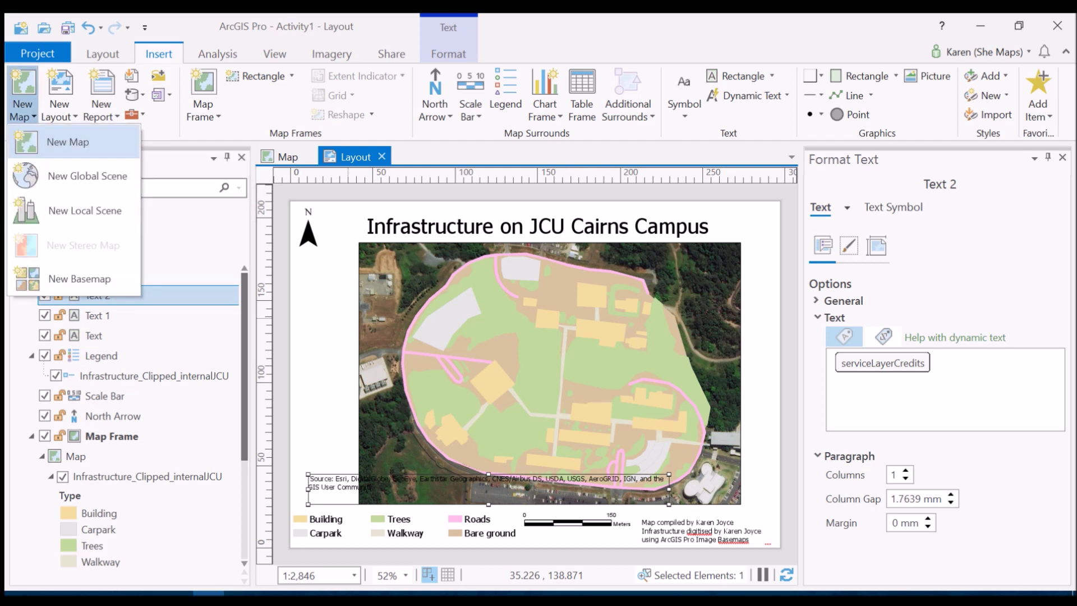
{"action": "left_click", "coordinate": [67, 142]}
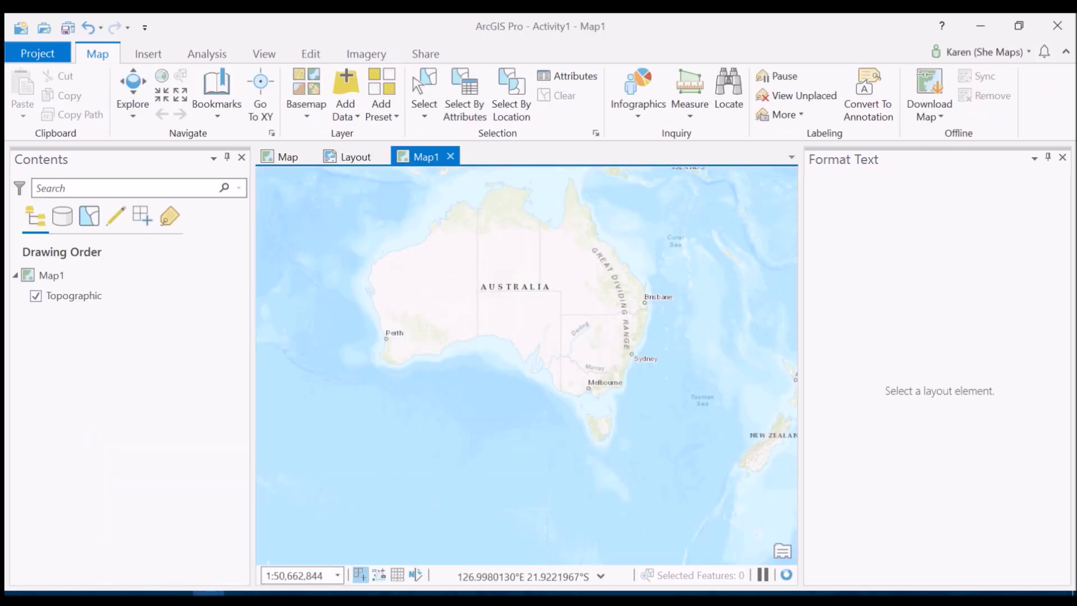
{"action": "left_click", "coordinate": [1062, 157]}
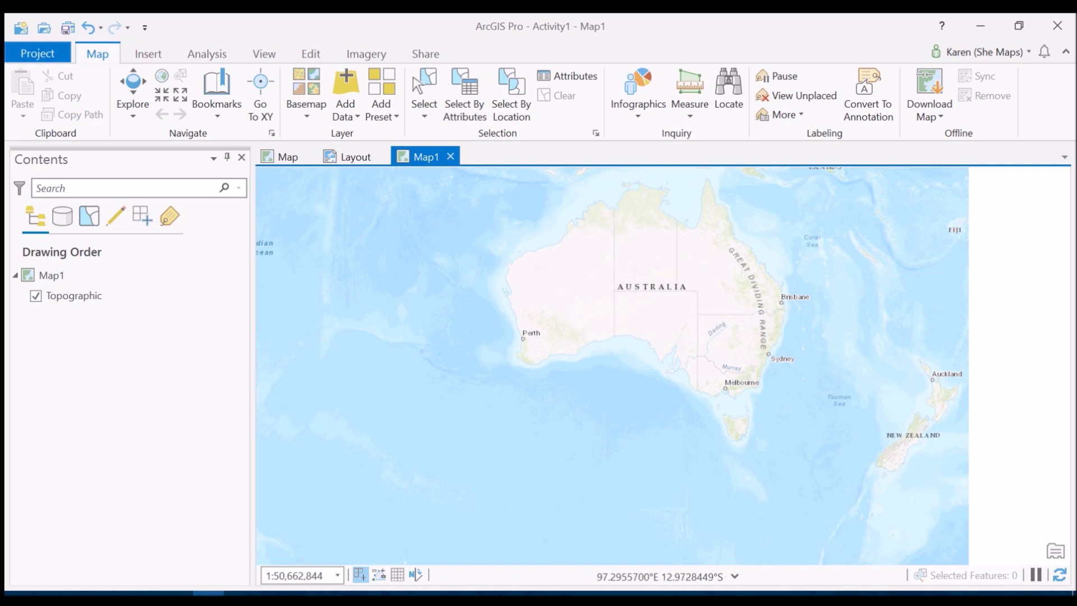
- Rename the new map as Inset in its general properties
{"action": "left_click", "coordinate": [51, 275]}
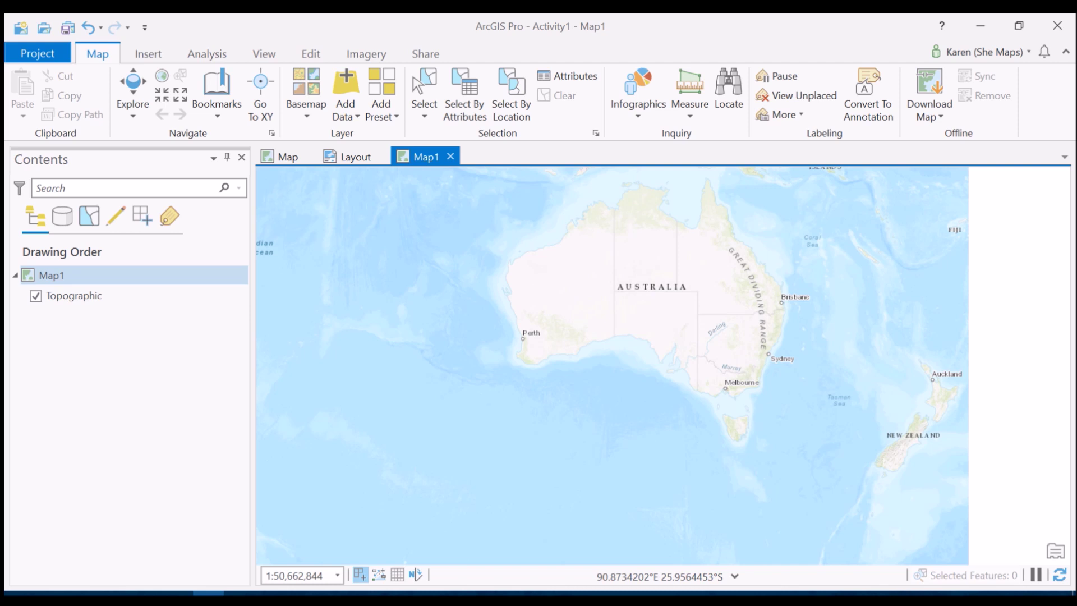
{"action": "right_click", "coordinate": [51, 275]}
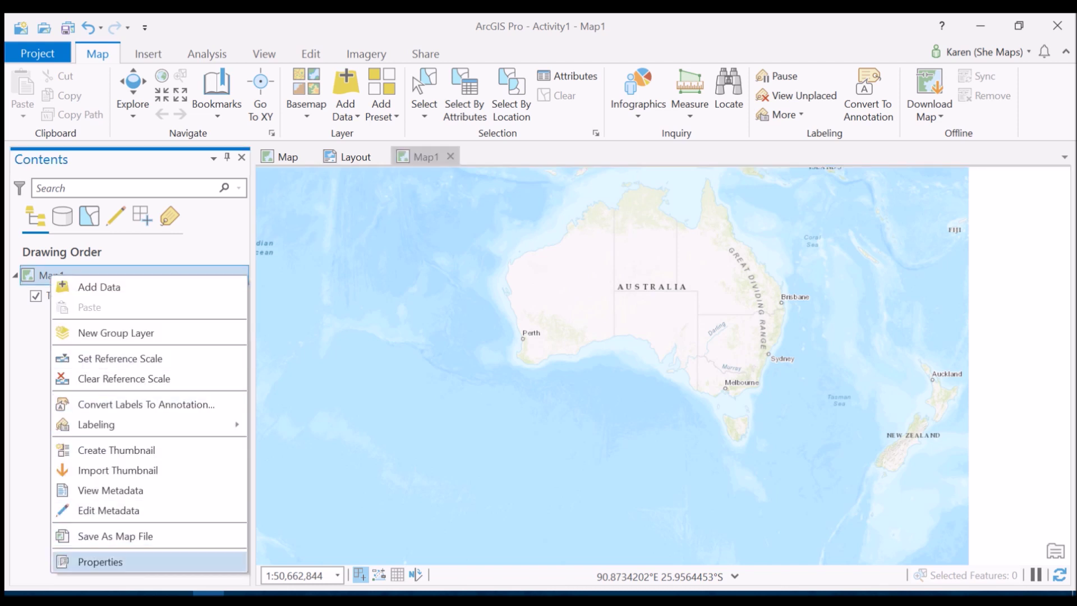
{"action": "left_click", "coordinate": [100, 562]}
{"action": "double_click", "coordinate": [514, 188]}
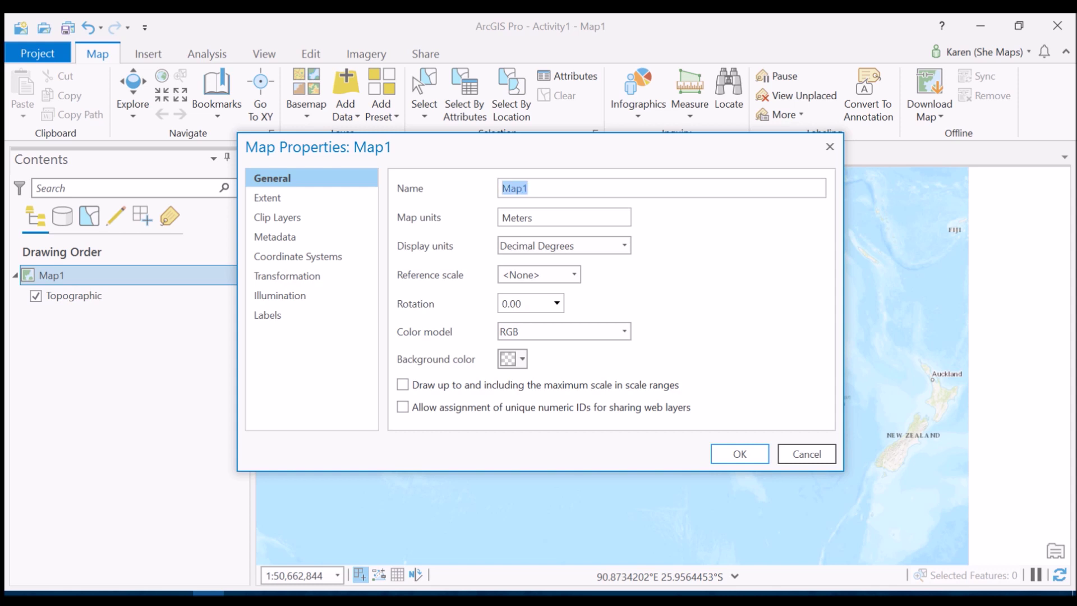
{"action": "type", "text": "Inset"}
{"action": "left_click", "coordinate": [739, 453]}
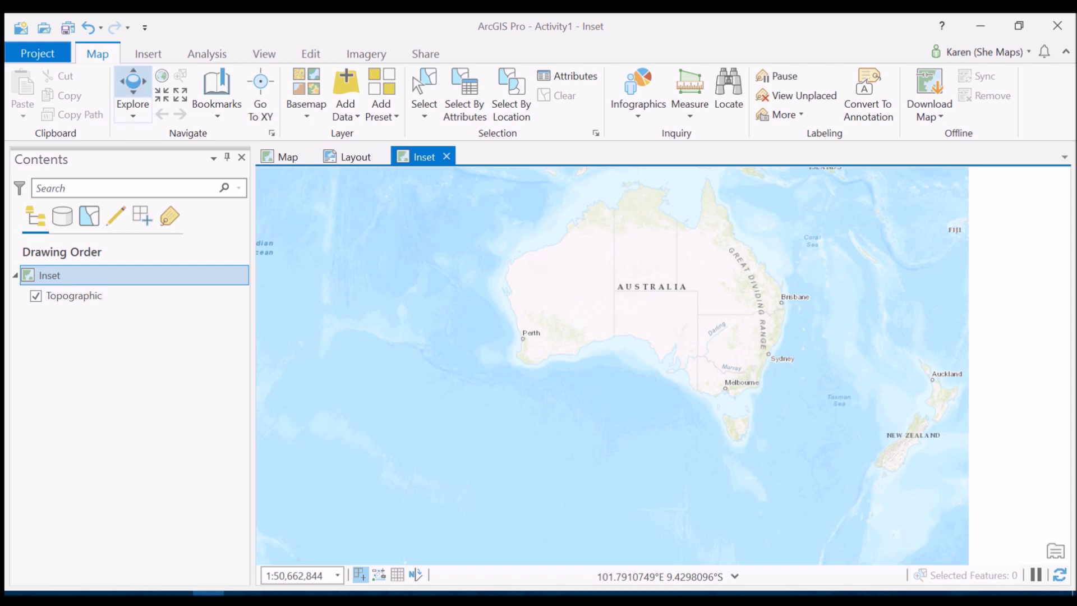
- Zoom the Inset map in on Australia with the Explore tool
{"action": "left_click", "coordinate": [133, 93]}
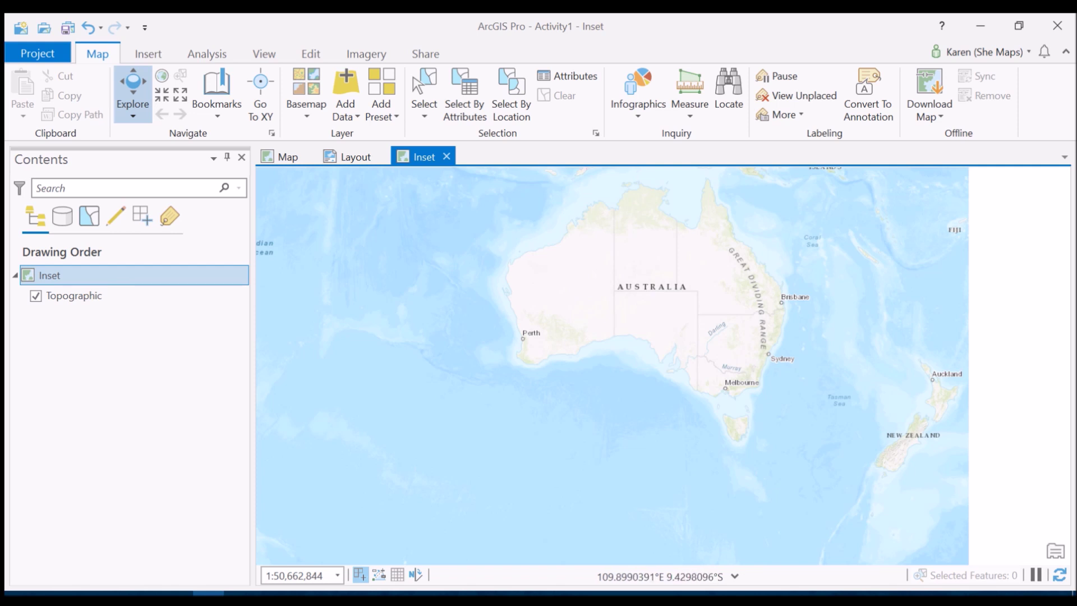
{"action": "left_click_drag", "start_coordinate": [504, 182], "coordinate": [639, 236]}
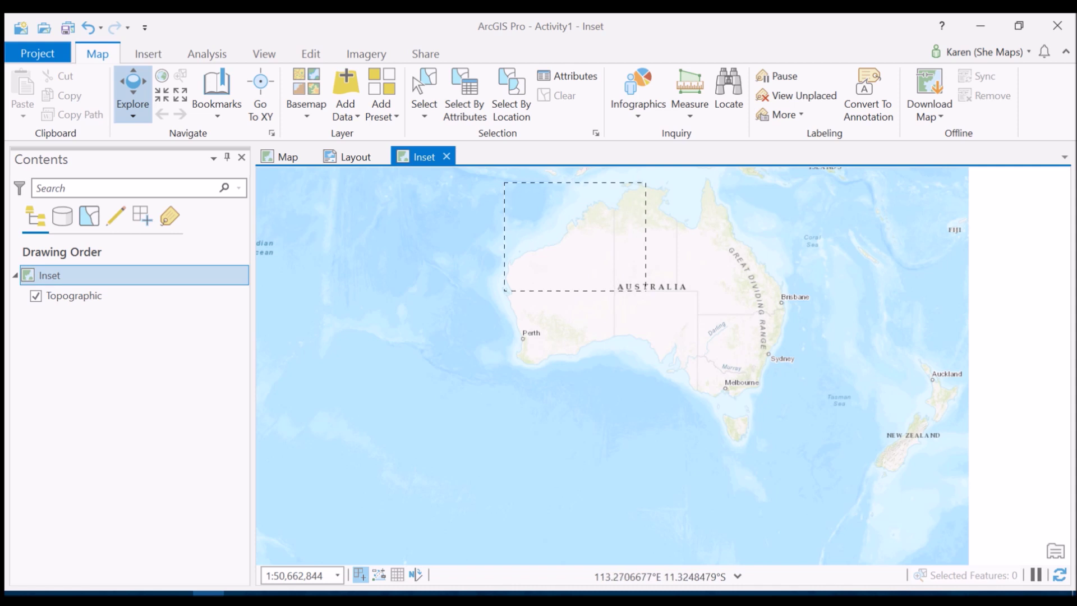
{"action": "left_click_drag", "start_coordinate": [757, 361], "coordinate": [788, 443]}
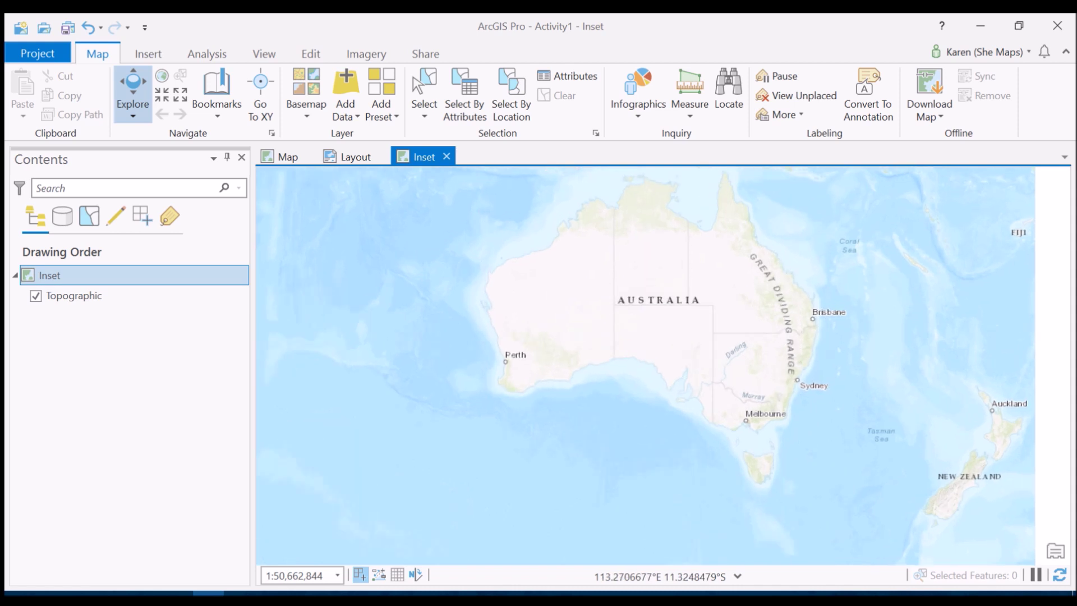
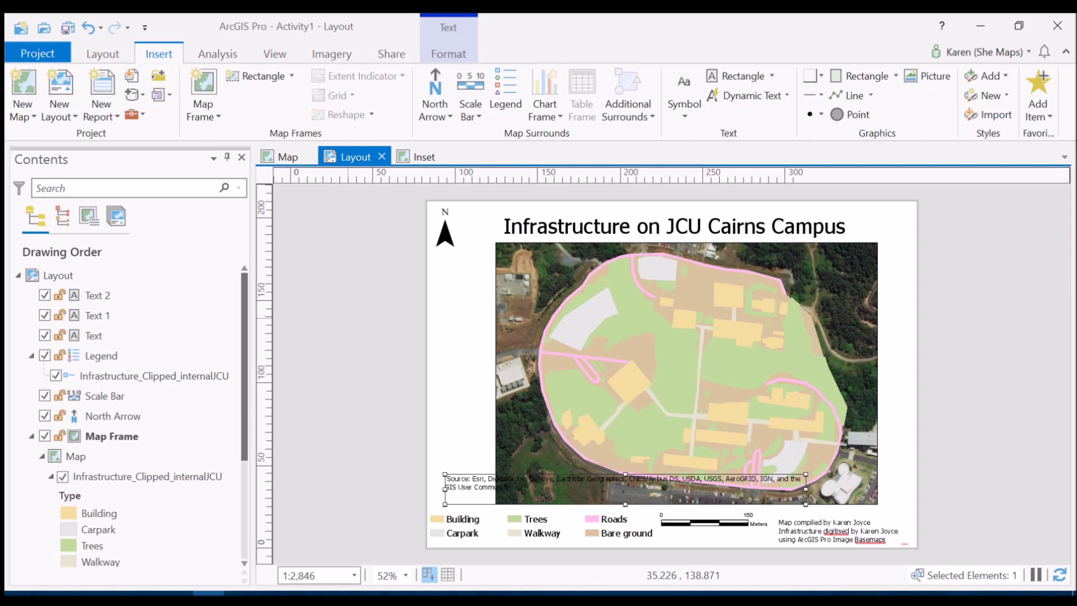
- Insert a map frame of the Inset map at its 1:34,297,038 view over the lower-left part of the campus map
{"action": "left_click", "coordinate": [98, 295]}
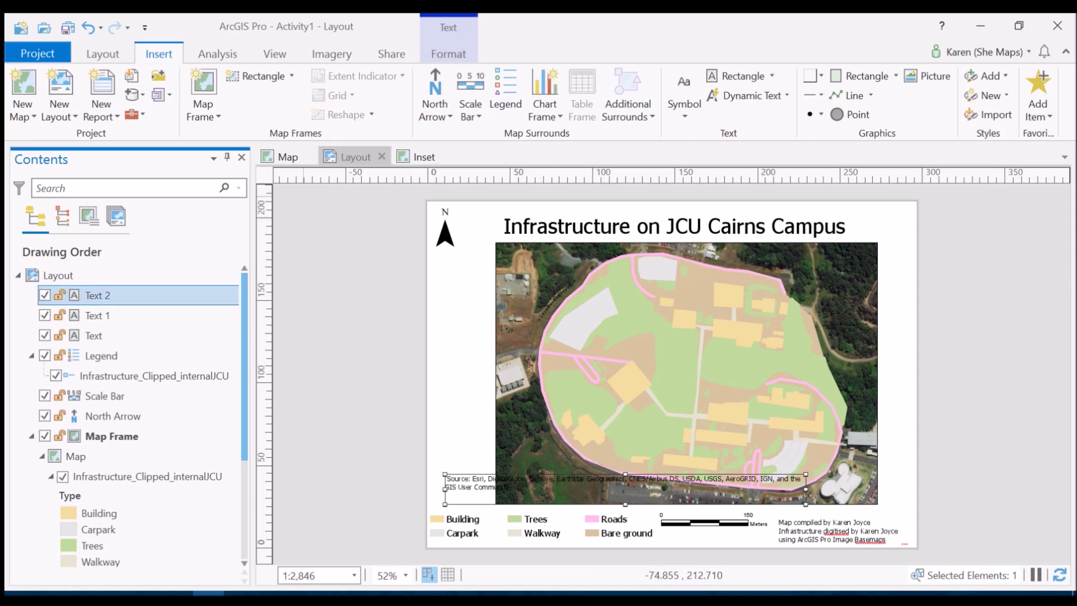
{"action": "left_click", "coordinate": [203, 109]}
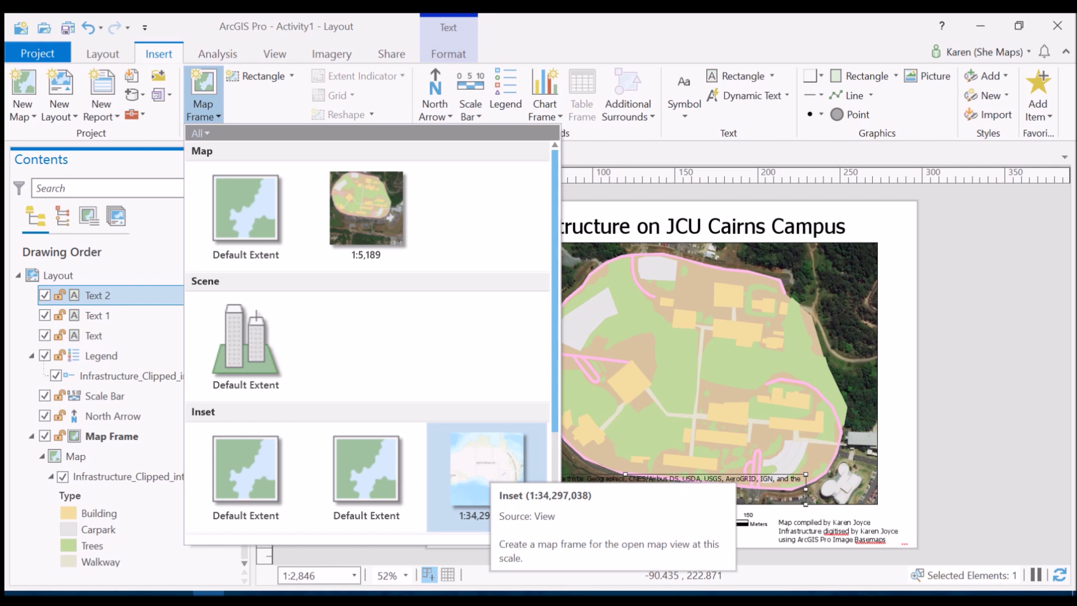
{"action": "left_click", "coordinate": [486, 471]}
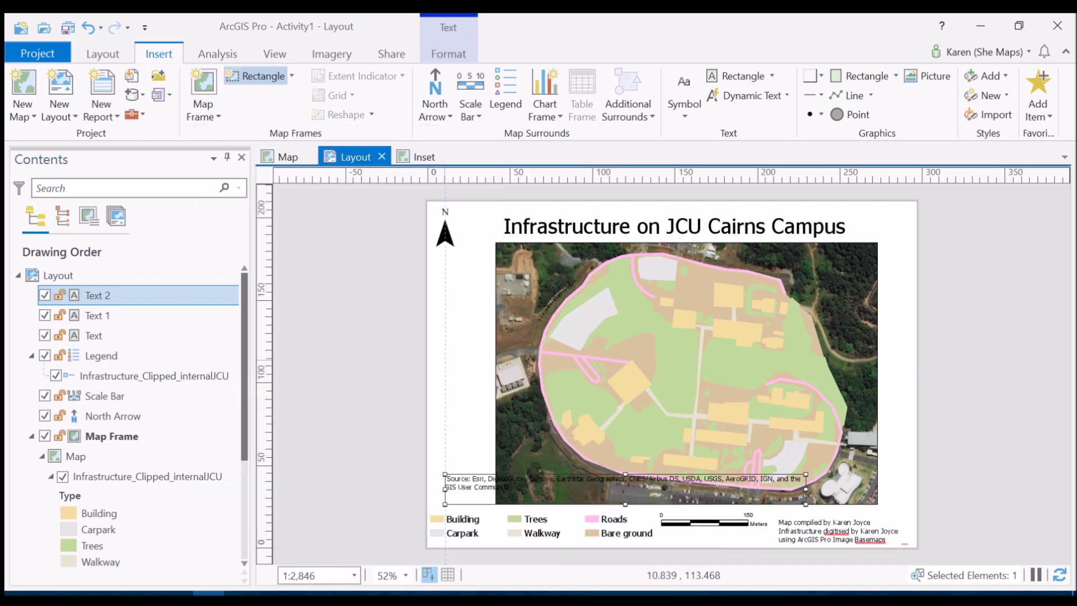
{"action": "left_click_drag", "start_coordinate": [436, 373], "coordinate": [543, 467]}
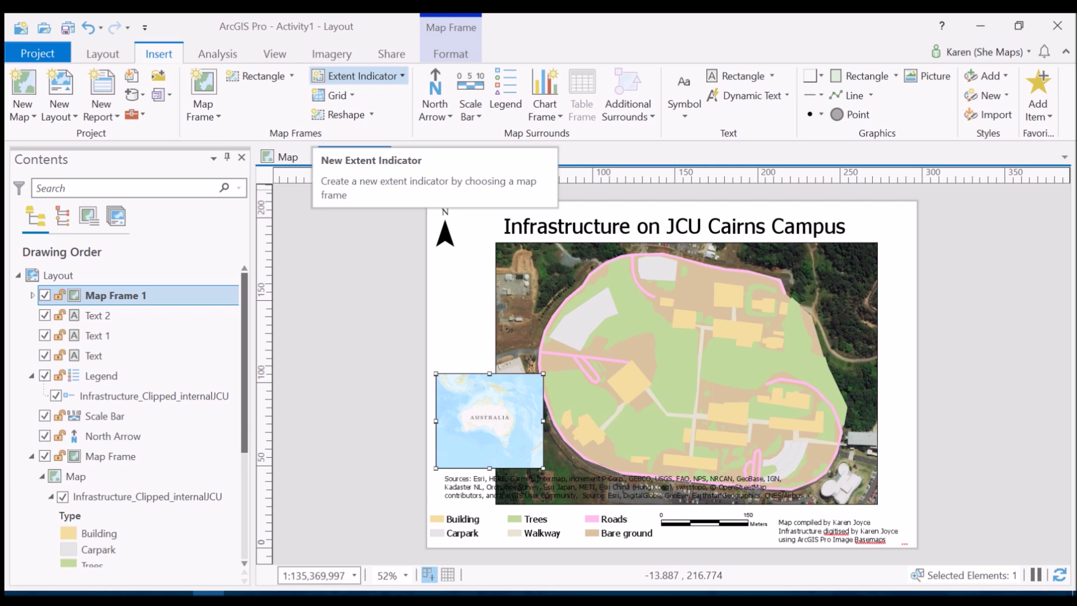
- Add an extent indicator for the main Map Frame to the inset and collapse it to a point when smaller than 1 pt
{"action": "left_click", "coordinate": [362, 76]}
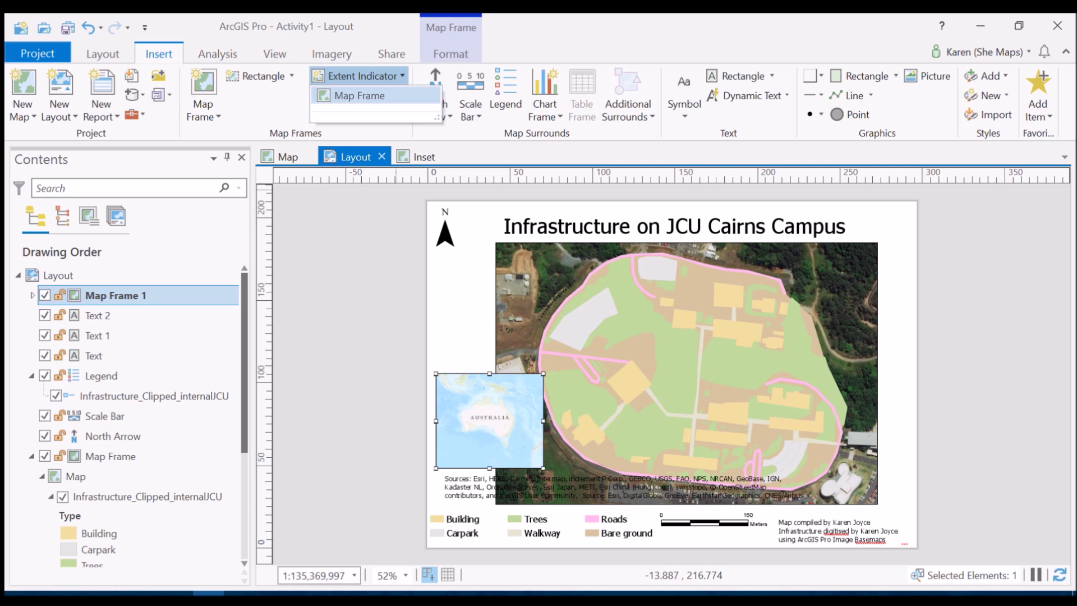
{"action": "left_click", "coordinate": [359, 95]}
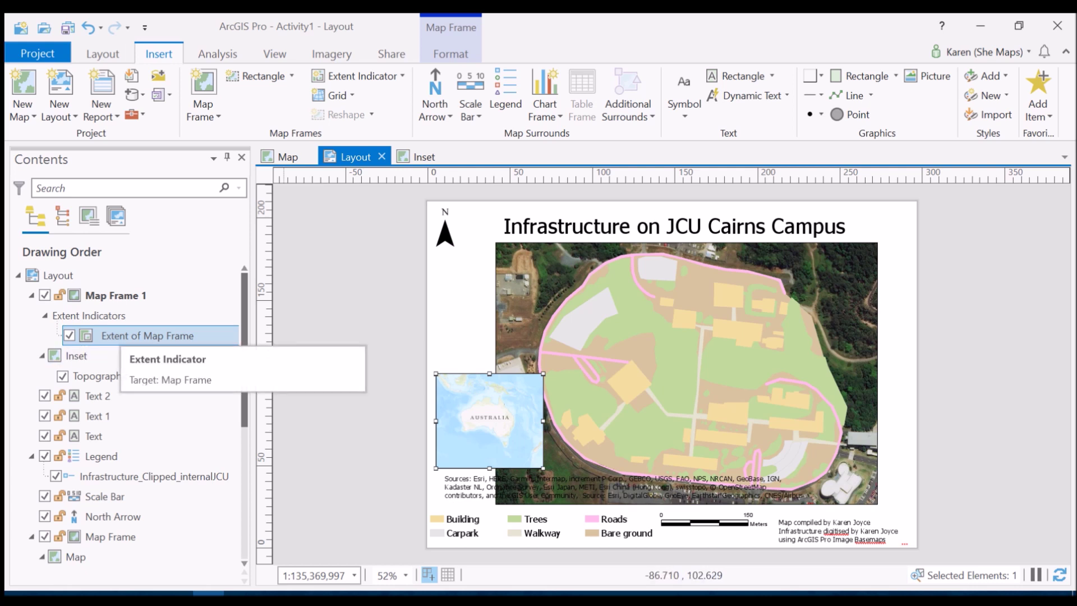
{"action": "right_click", "coordinate": [119, 335]}
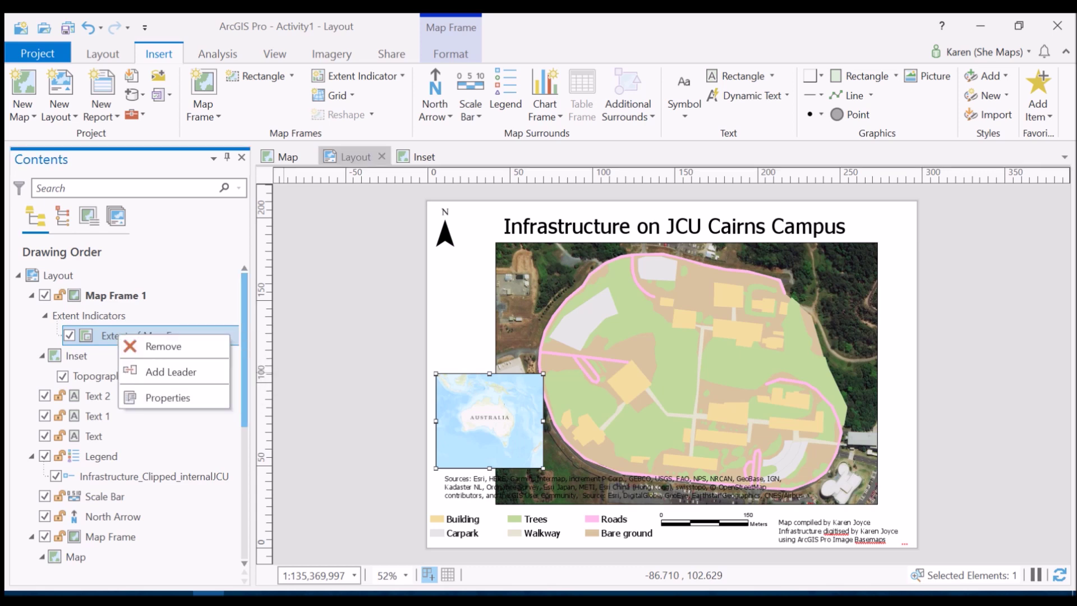
{"action": "left_click", "coordinate": [168, 397]}
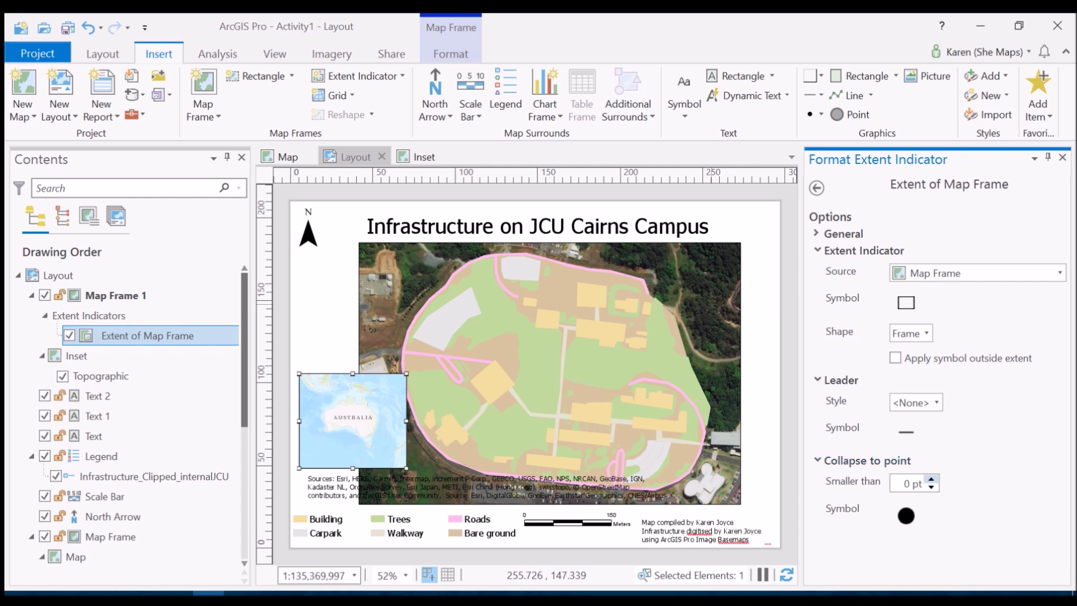
{"action": "left_click", "coordinate": [931, 479]}
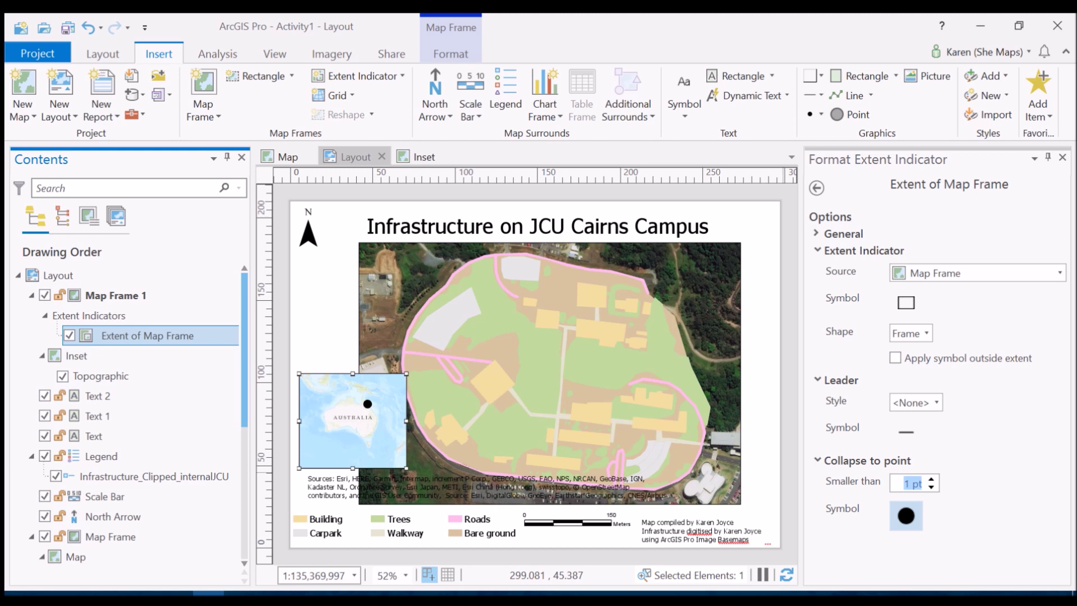
- Change the extent indicator's point symbol to yellow with a size of 10 pt and apply it
{"action": "left_click", "coordinate": [906, 515]}
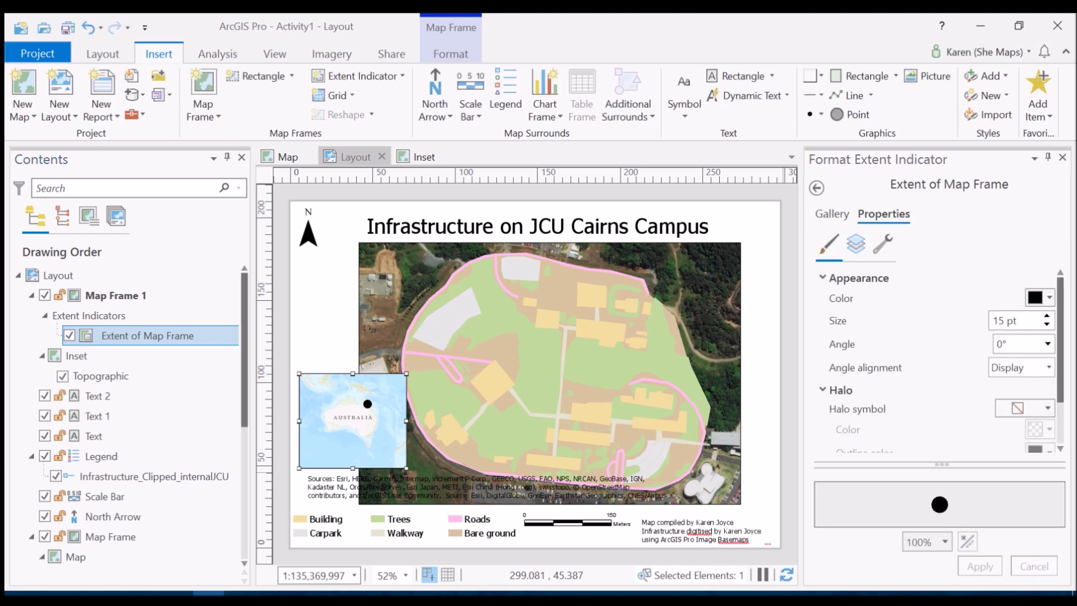
{"action": "left_click", "coordinate": [1046, 324]}
{"action": "left_click", "coordinate": [1047, 324]}
{"action": "left_click", "coordinate": [1047, 324]}
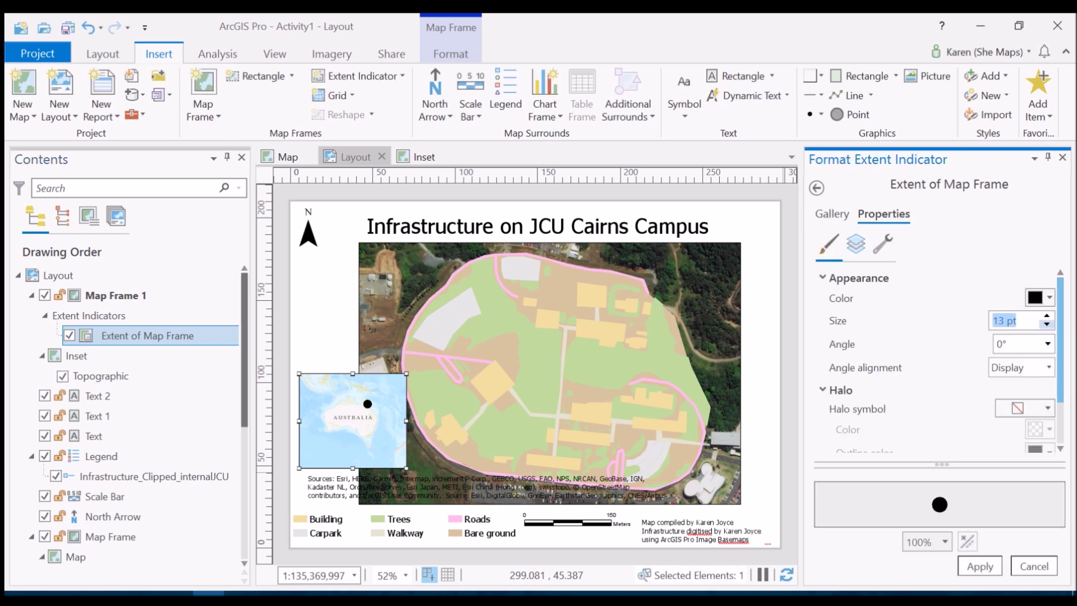
{"action": "left_click", "coordinate": [1047, 324]}
{"action": "left_click", "coordinate": [1046, 324]}
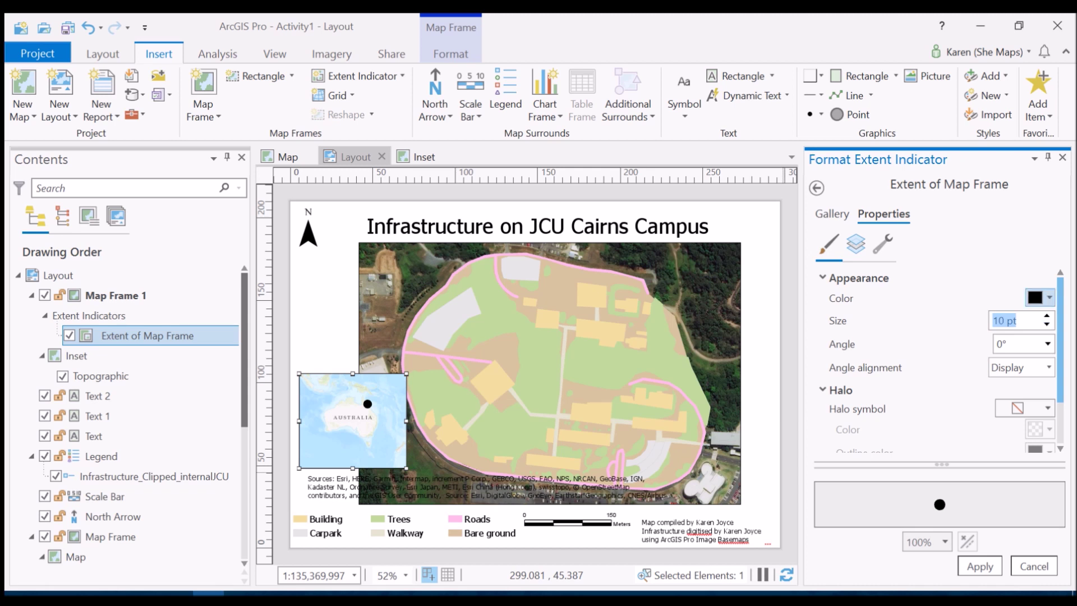
{"action": "left_click", "coordinate": [1041, 298]}
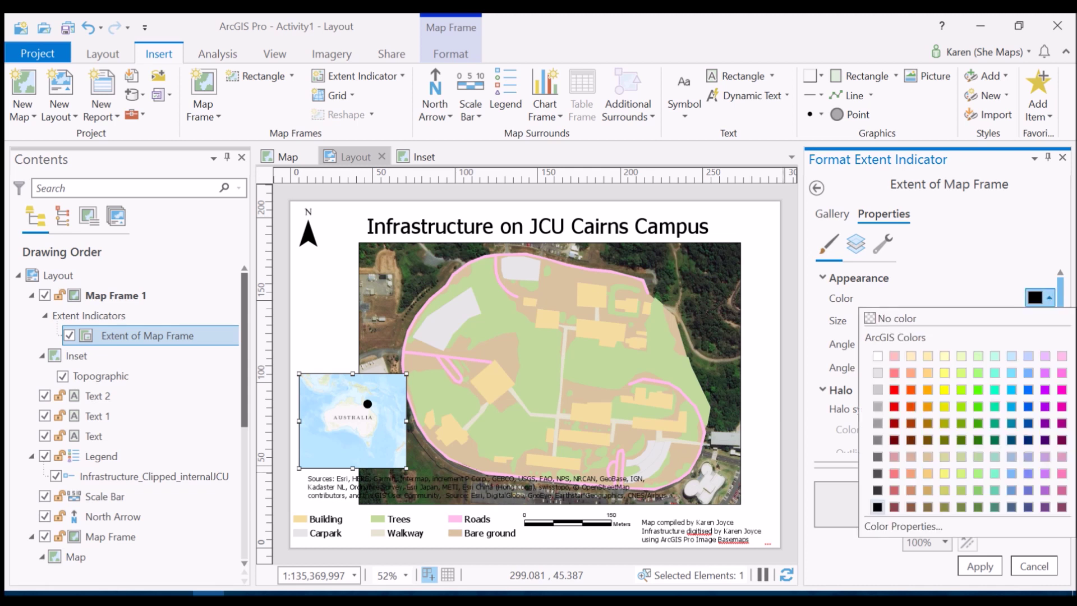
{"action": "left_click", "coordinate": [945, 389]}
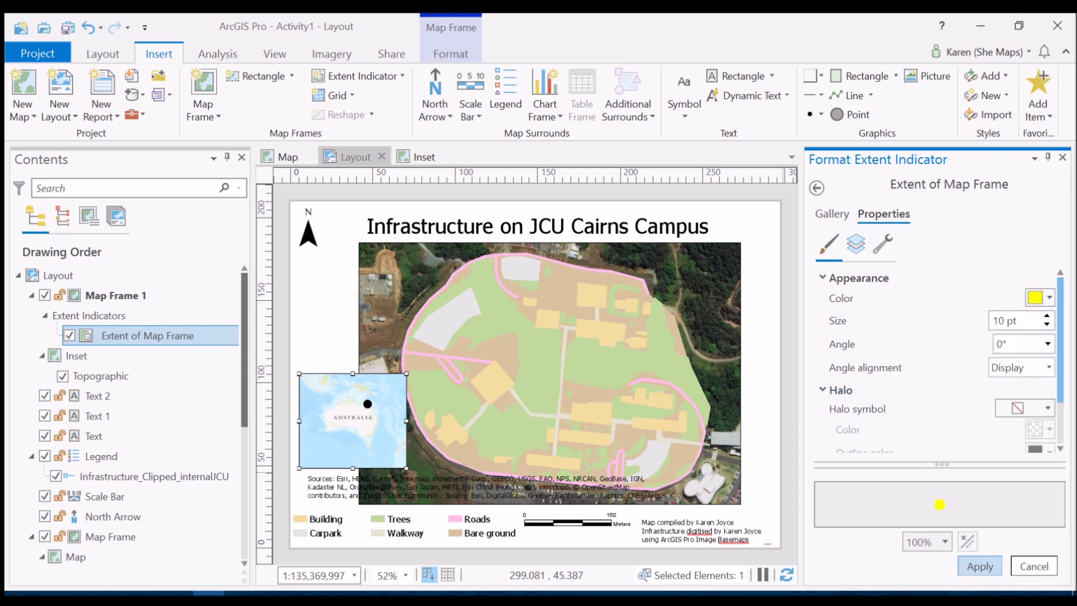
{"action": "left_click", "coordinate": [980, 566]}
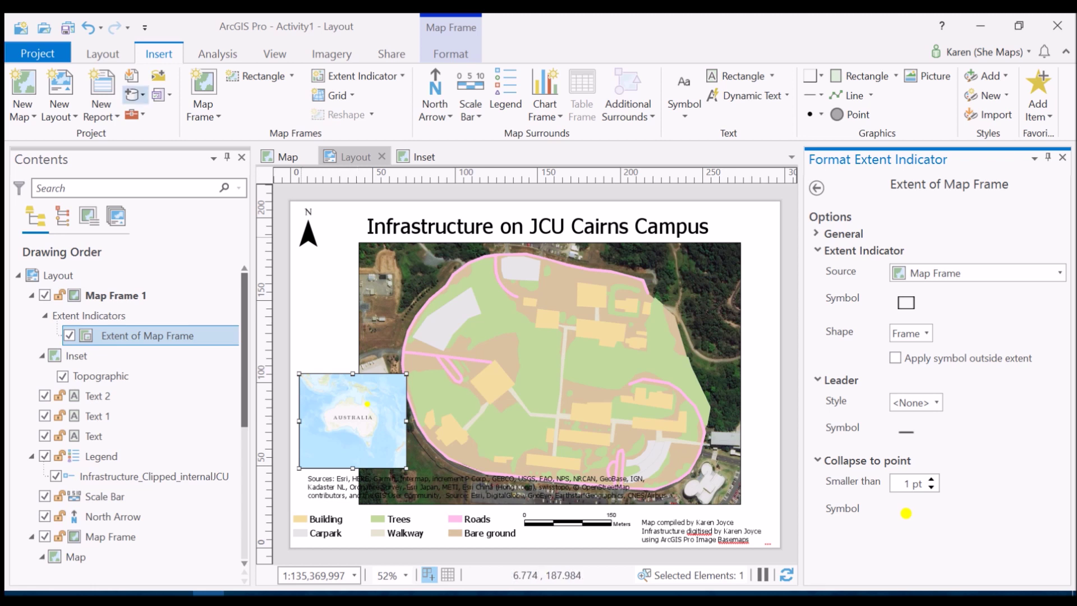
- Activate the inset map frame, enlarge and center Australia at a scale of 1:85,766,549, and close the activation
{"action": "left_click", "coordinate": [102, 54]}
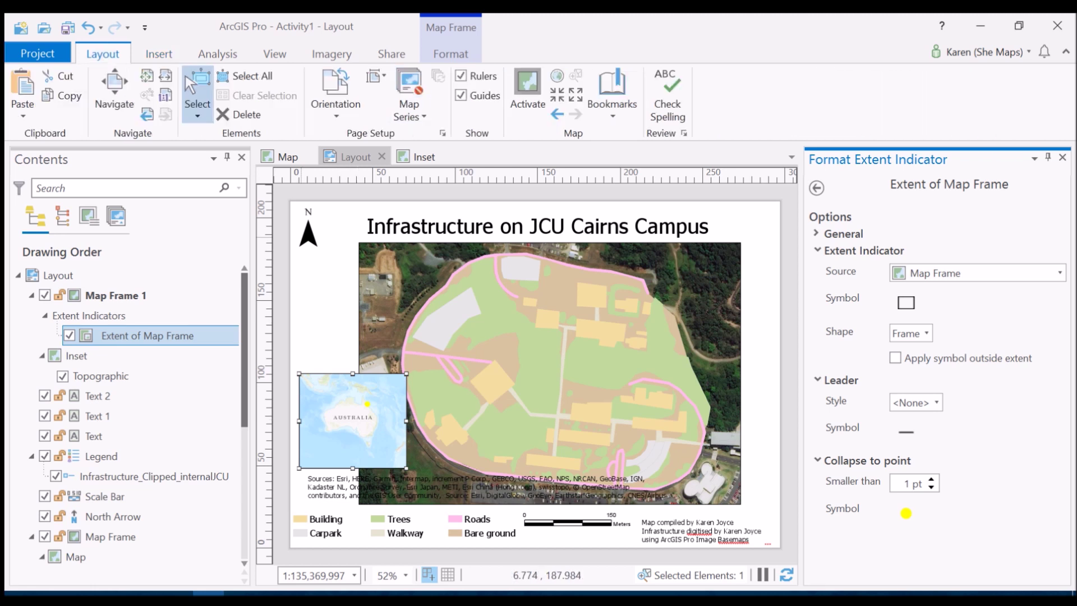
{"action": "left_click", "coordinate": [527, 90]}
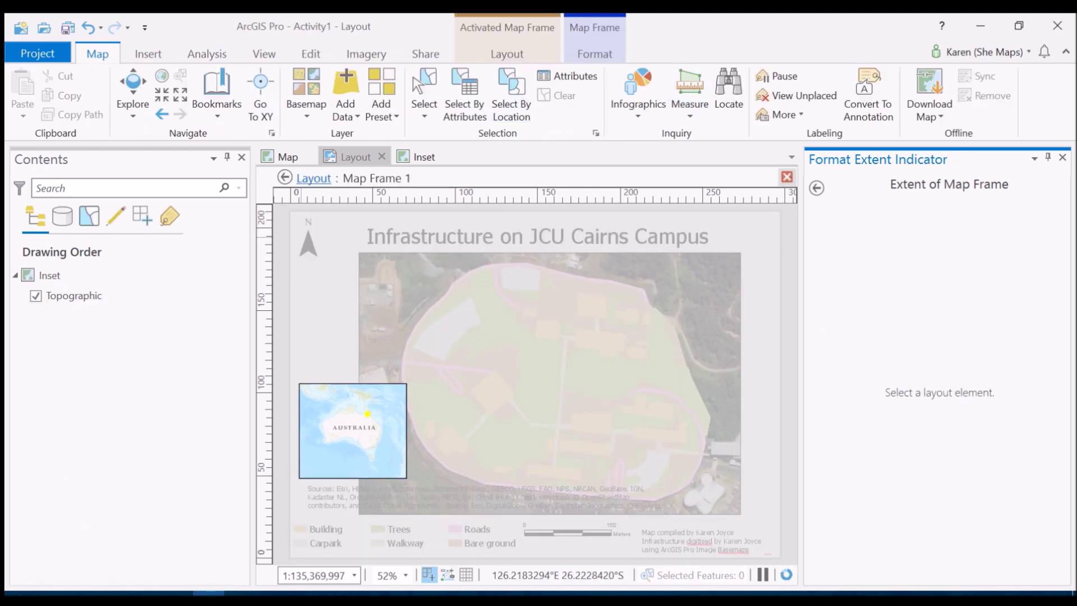
{"action": "scroll", "coordinate": [341, 428], "scroll_direction": "up", "scroll_amount": 2}
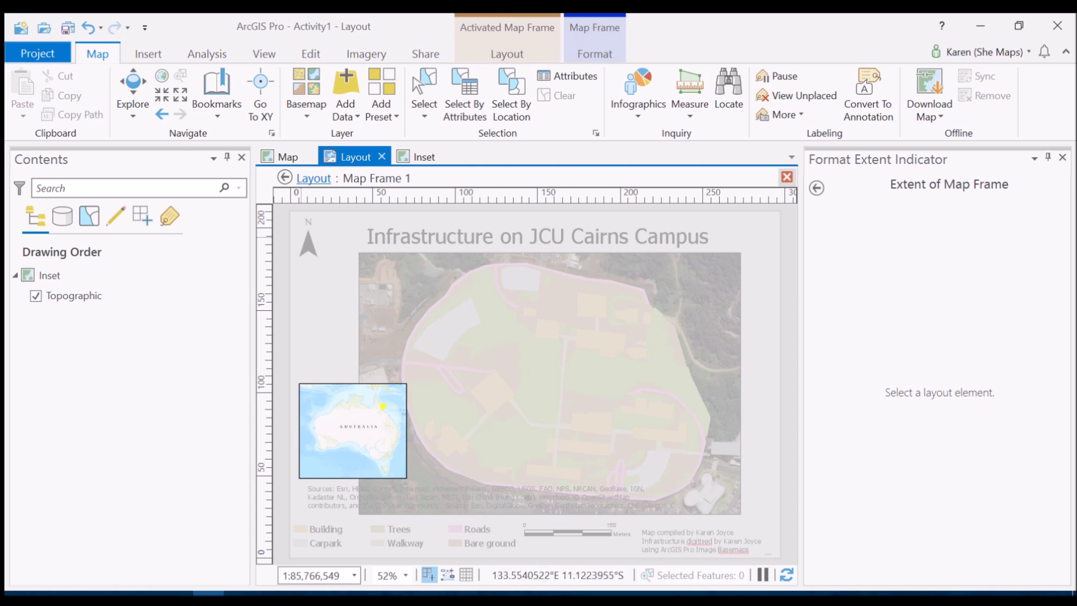
{"action": "left_click", "coordinate": [133, 93]}
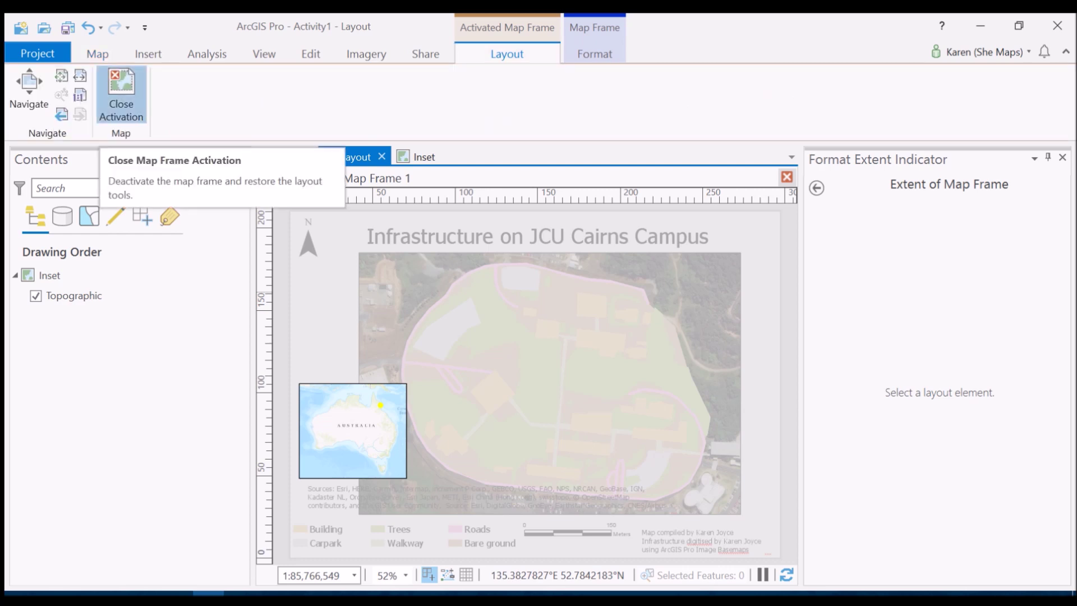
{"action": "left_click", "coordinate": [121, 92]}
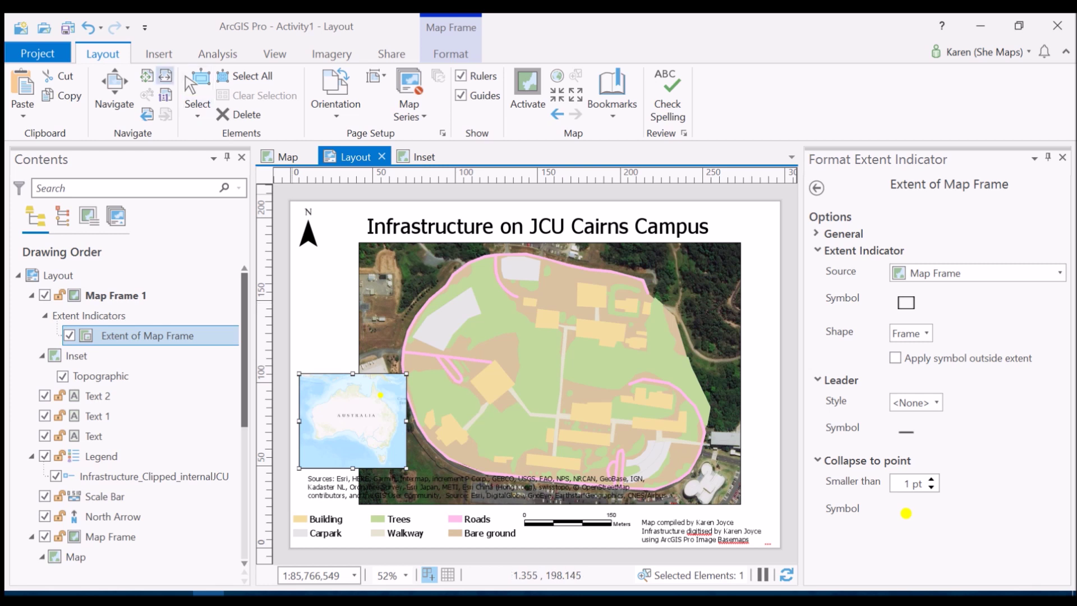
- Insert the Shade on JCU Campus chart as a chart frame over the upper-right corner of the campus image
{"action": "left_click", "coordinate": [159, 54]}
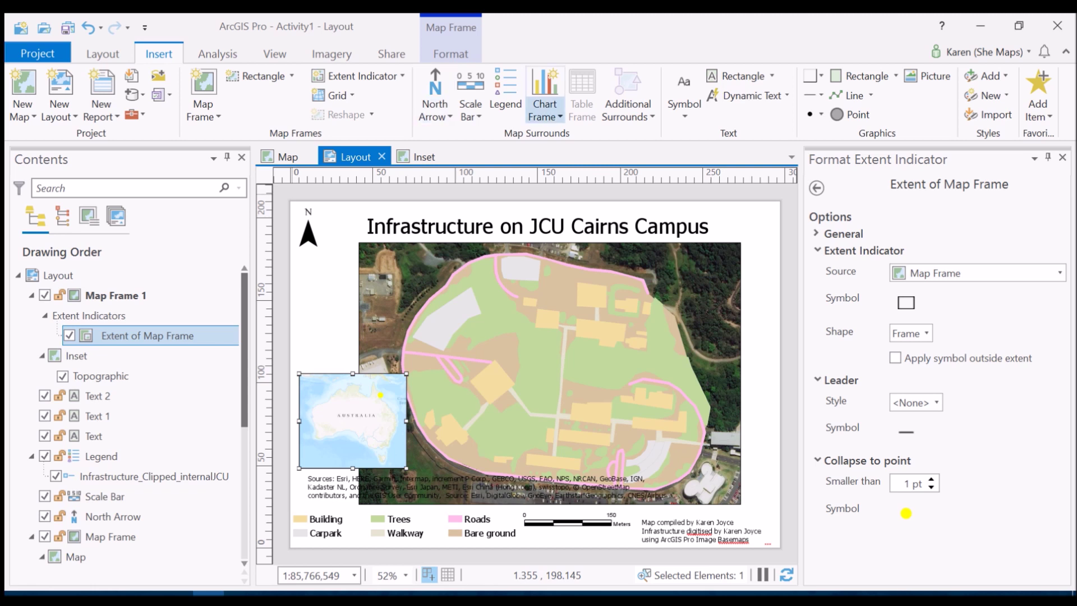
{"action": "left_click", "coordinate": [544, 110]}
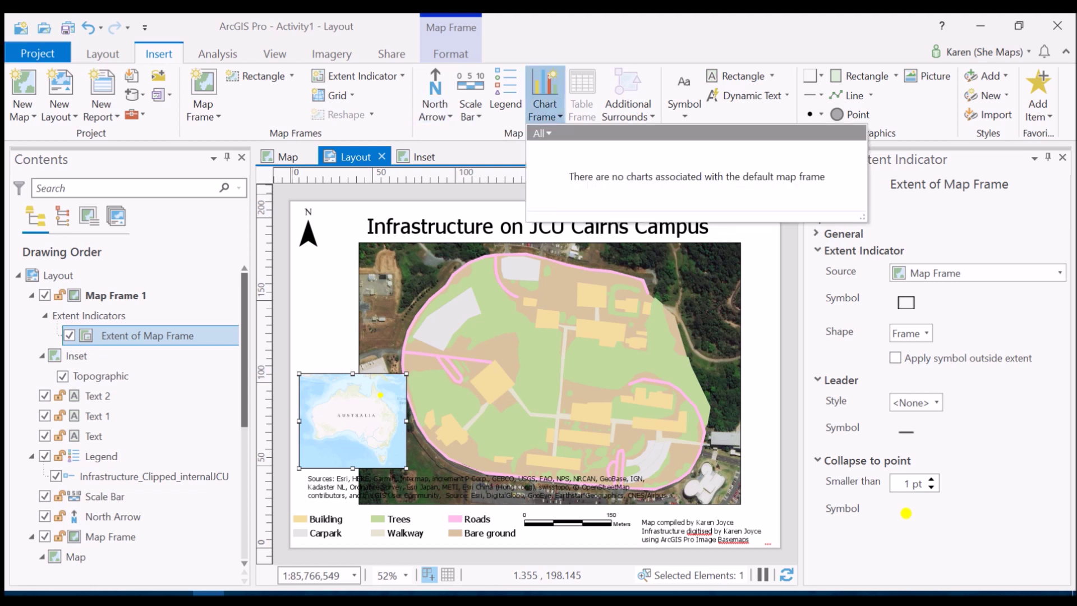
{"action": "key", "text": "Escape"}
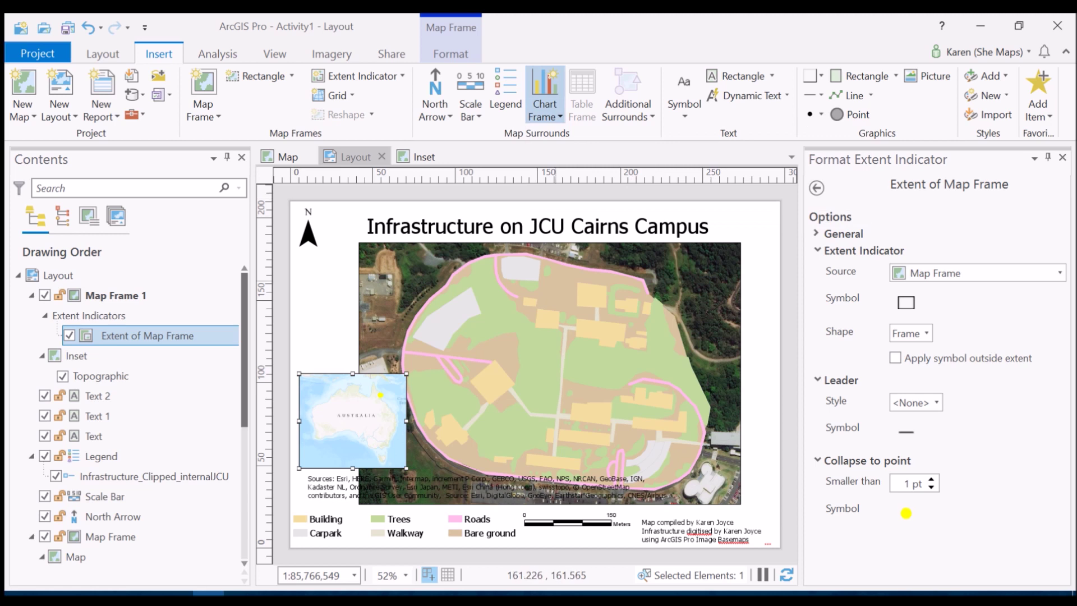
{"action": "left_click_drag", "start_coordinate": [662, 247], "coordinate": [775, 342]}
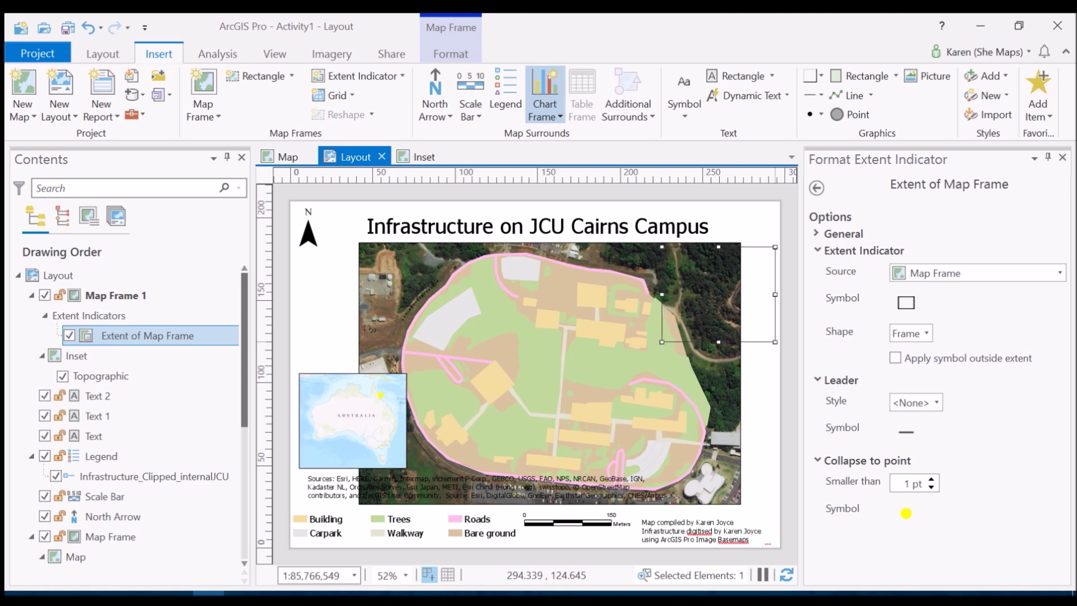
{"action": "left_click_drag", "start_coordinate": [775, 342], "coordinate": [775, 342]}
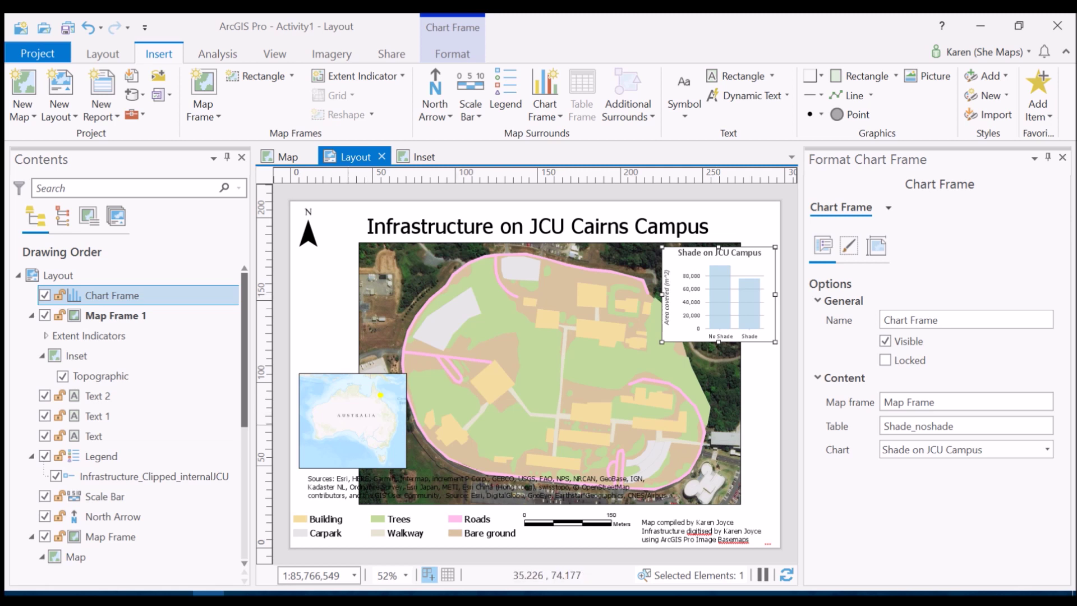
- Select the inset map frame and the chart frame together and align their left edges
{"action": "left_click", "coordinate": [115, 315]}
{"action": "left_click", "coordinate": [101, 456], "text": "ctrl"}
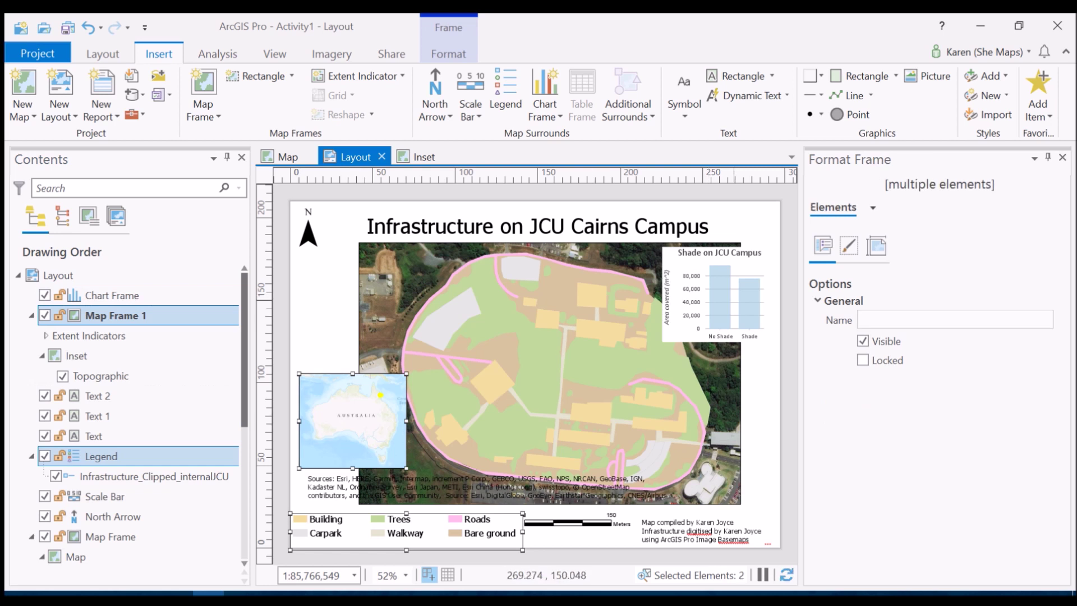
{"action": "left_click", "coordinate": [101, 456], "text": "ctrl"}
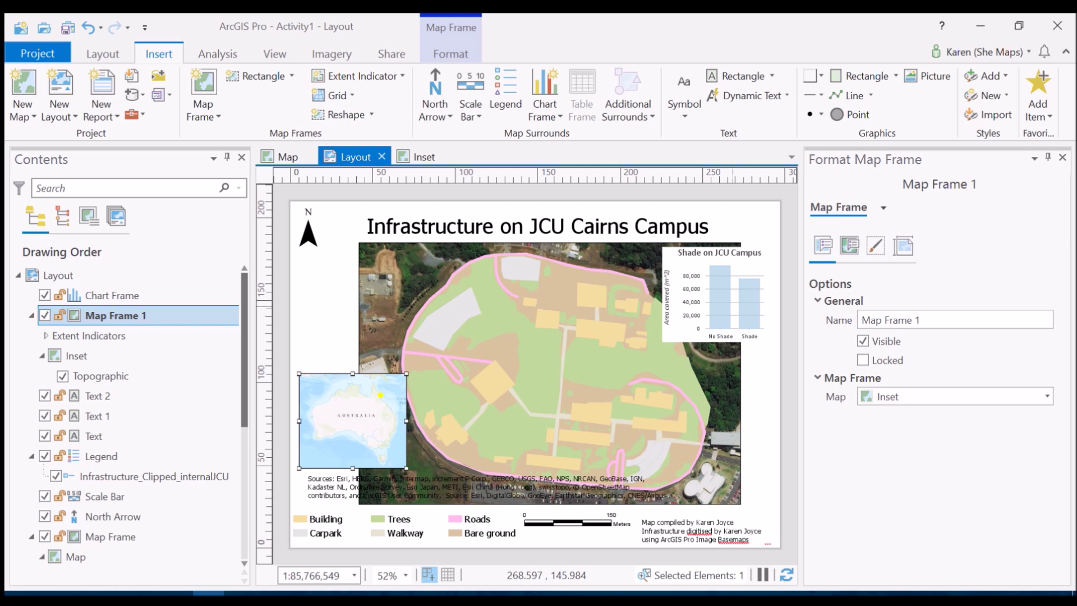
{"action": "left_click", "coordinate": [112, 295], "text": "ctrl"}
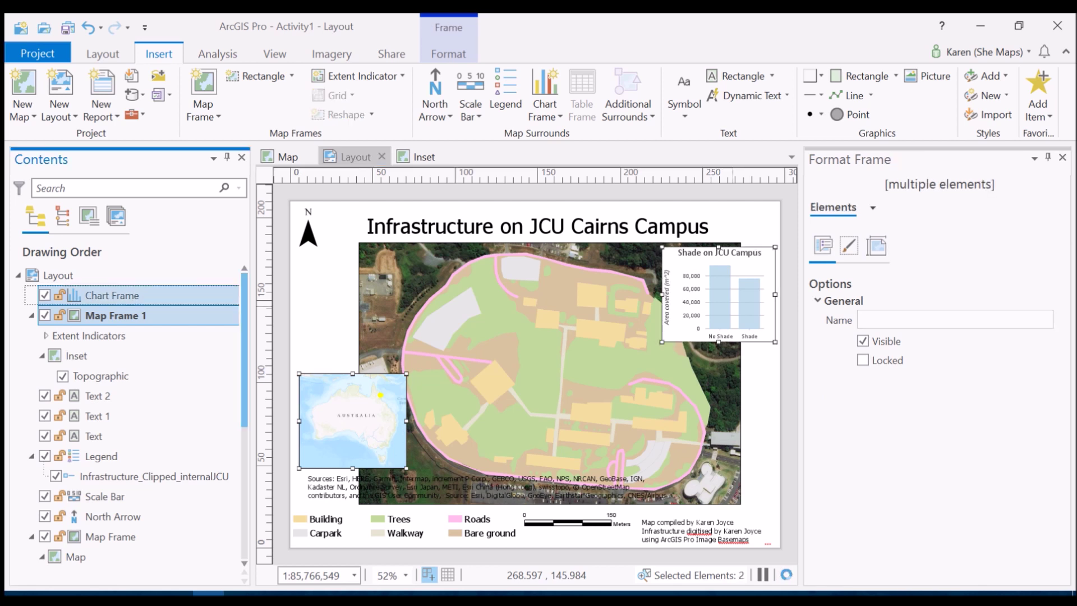
{"action": "right_click", "coordinate": [734, 333]}
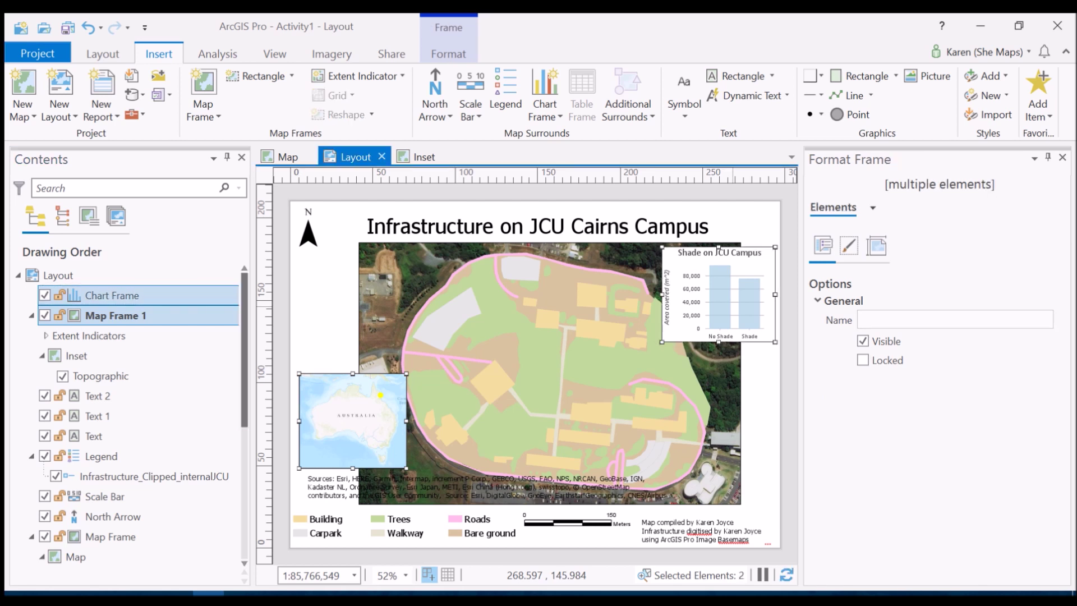
{"action": "mouse_move", "coordinate": [785, 231]}
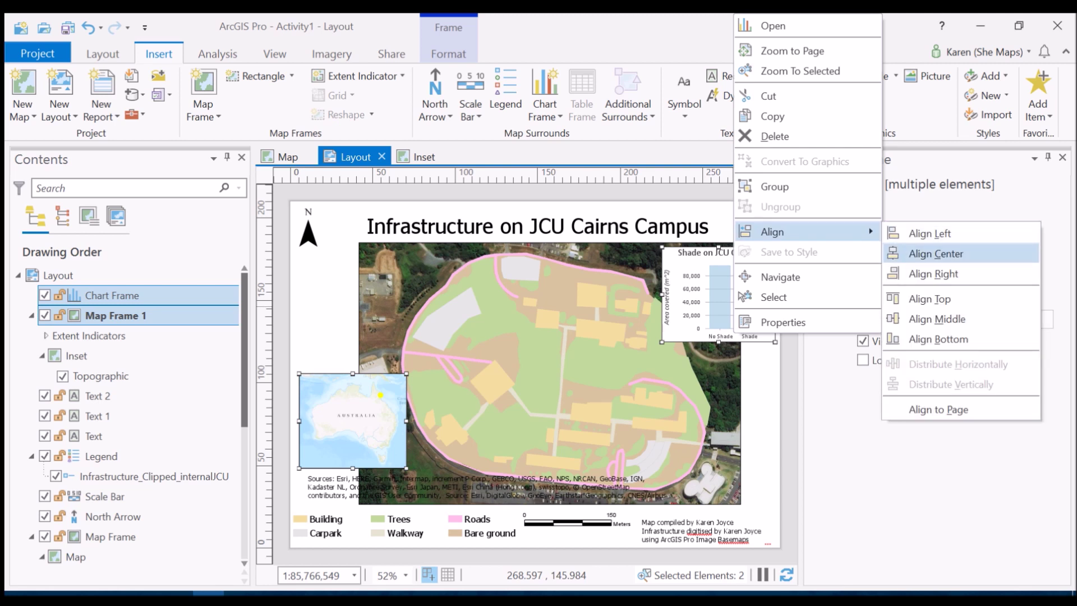
{"action": "left_click", "coordinate": [930, 234]}
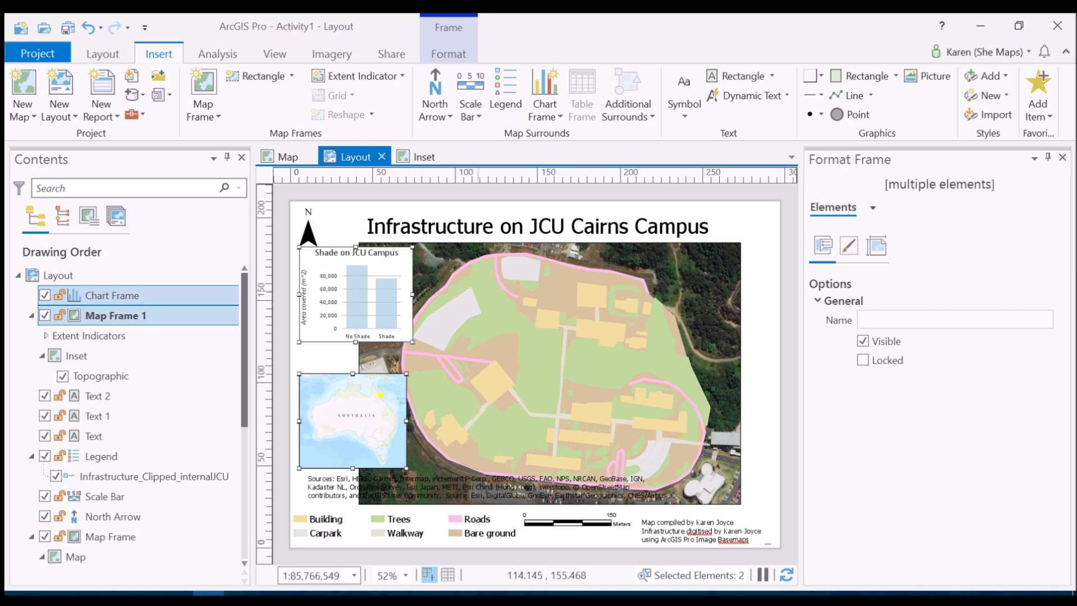
- Narrow the chart frame from its right edge to match the width of the inset map below it
{"action": "key", "text": "Escape"}
{"action": "left_click", "coordinate": [113, 295]}
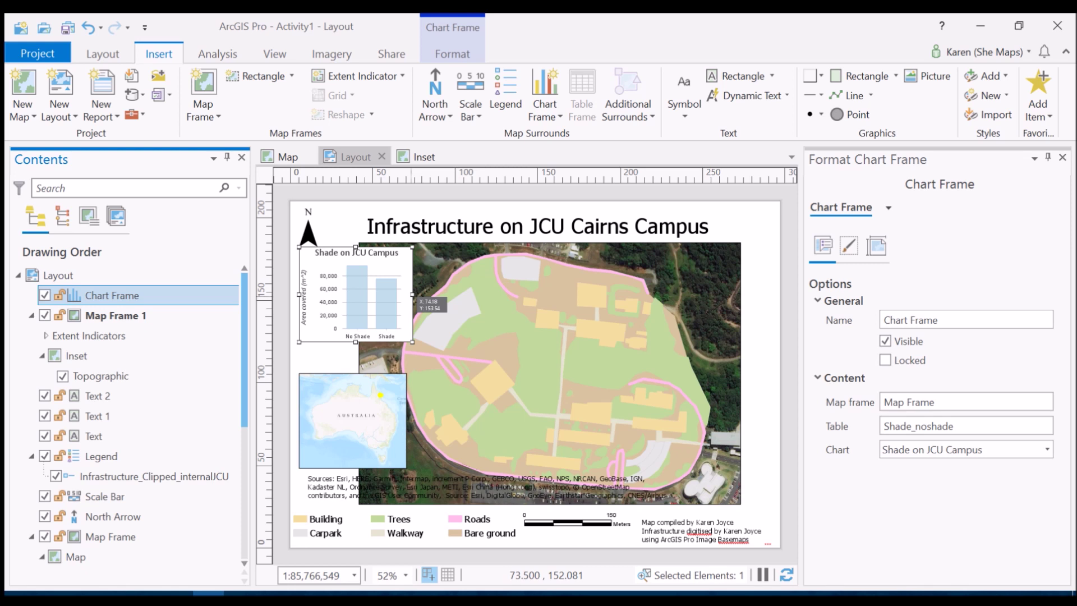
{"action": "mouse_move", "coordinate": [412, 294]}
{"action": "left_mouse_down"}
{"action": "mouse_move", "coordinate": [459, 294]}
{"action": "mouse_move", "coordinate": [406, 294]}
{"action": "left_mouse_up"}
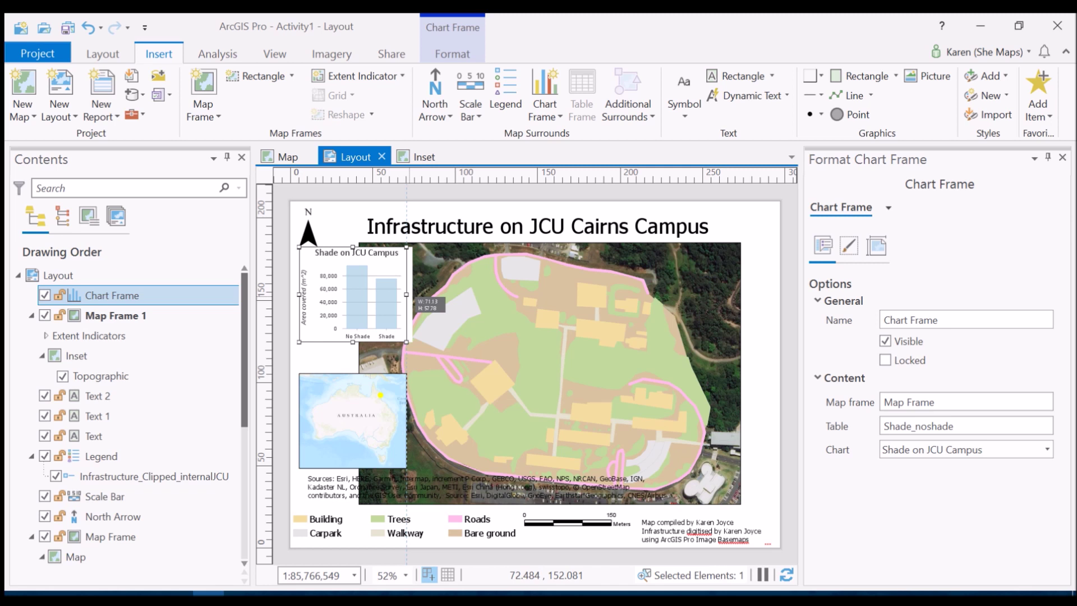
{"action": "left_click_drag", "start_coordinate": [406, 294], "coordinate": [406, 294]}
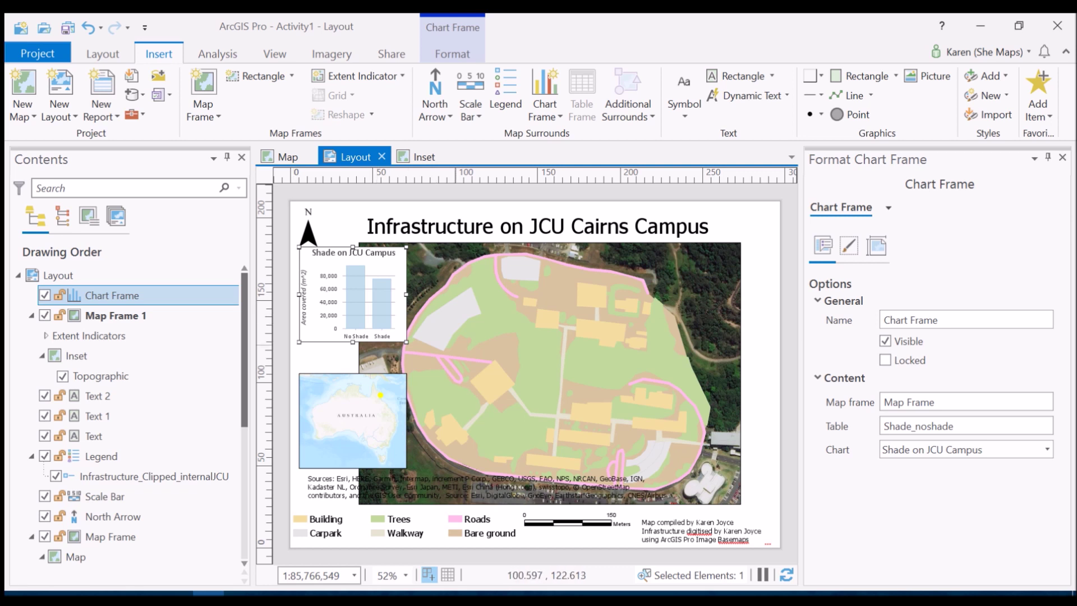
- Move the north arrow onto the upper-right corner of the campus image
{"action": "left_click", "coordinate": [315, 225]}
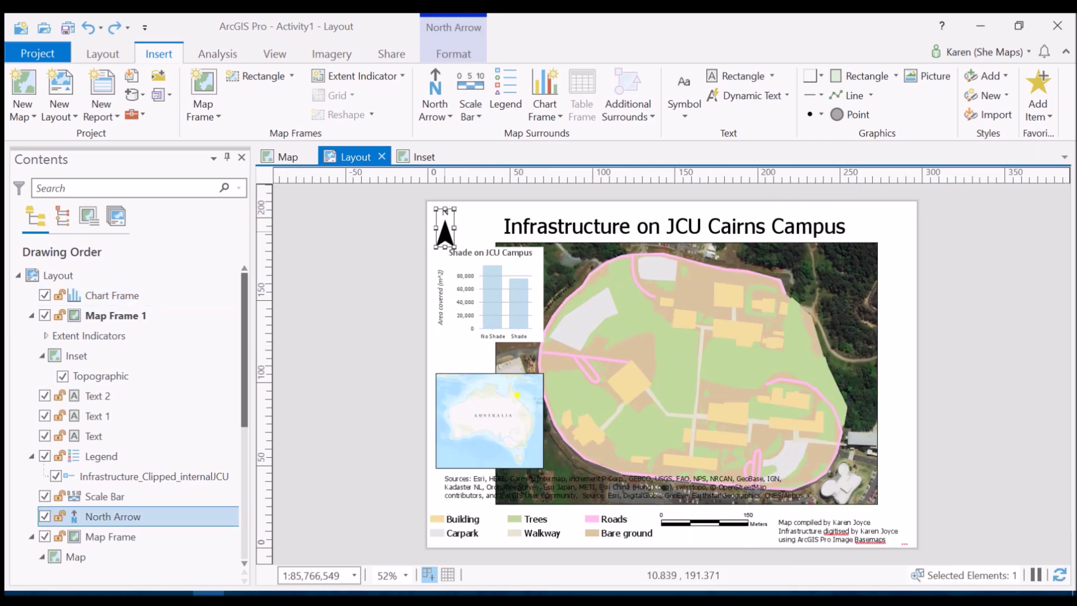
{"action": "left_click_drag", "start_coordinate": [445, 227], "coordinate": [851, 272]}
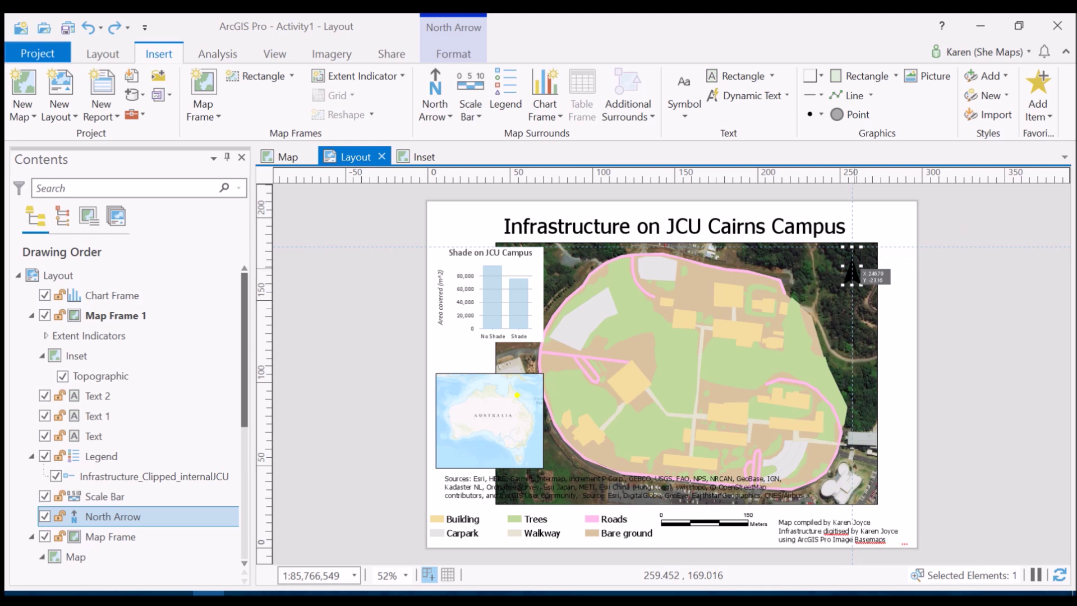
{"action": "left_click_drag", "start_coordinate": [850, 272], "coordinate": [850, 272]}
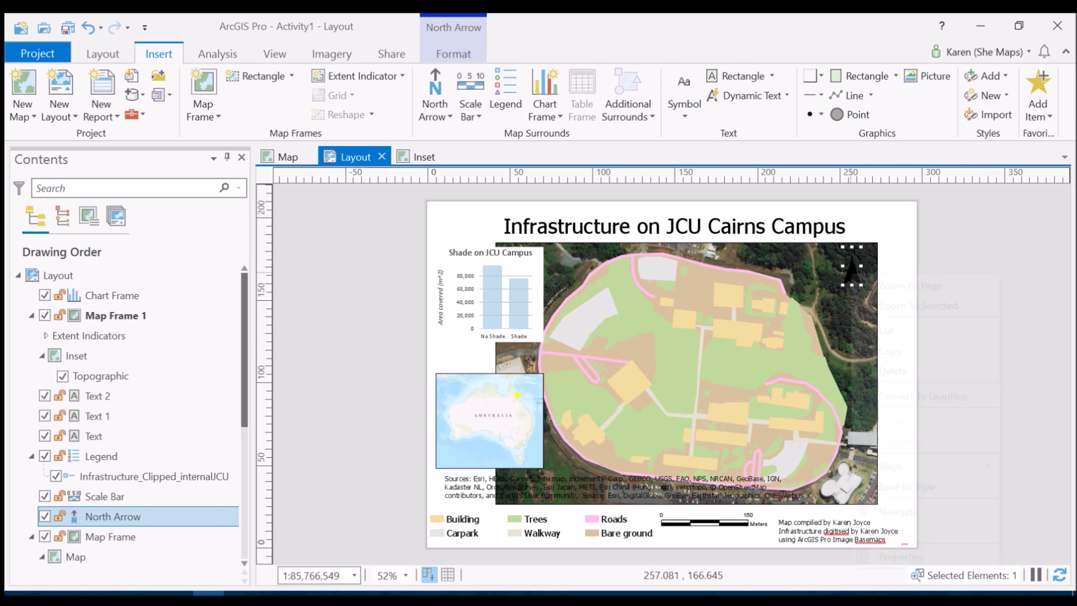
- Change the north arrow's symbol color to white, apply it, and close its formatting settings
{"action": "right_click", "coordinate": [851, 272]}
{"action": "left_click", "coordinate": [900, 556]}
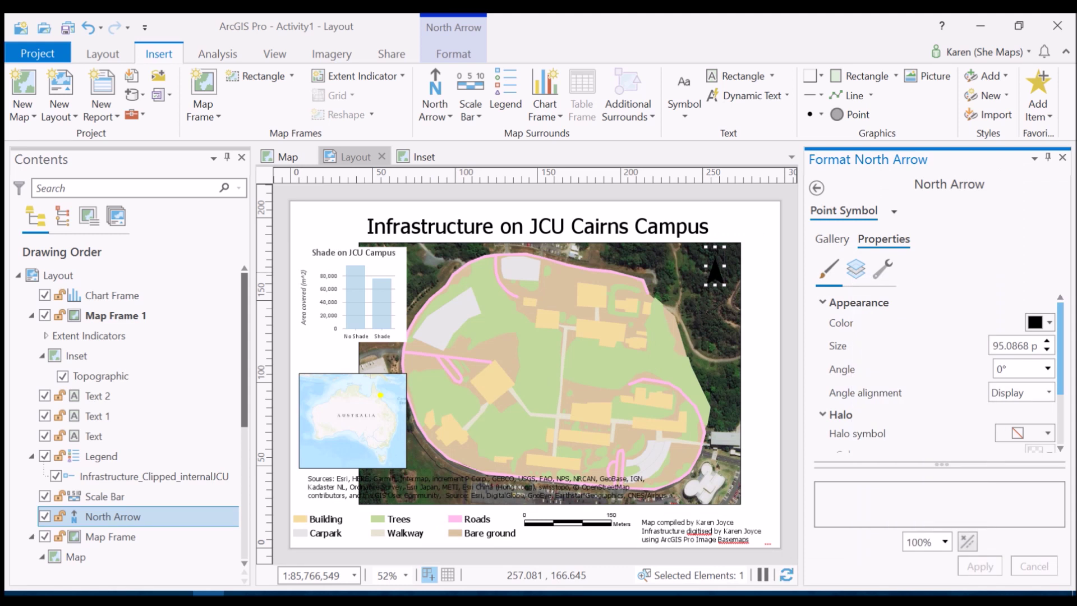
{"action": "left_click", "coordinate": [1040, 322]}
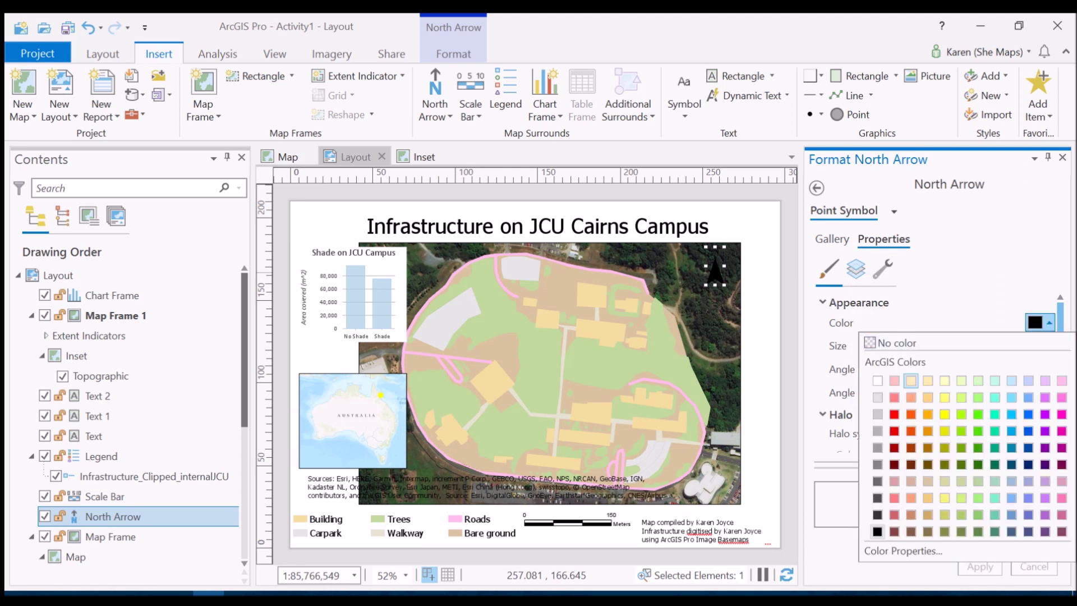
{"action": "left_click", "coordinate": [877, 381]}
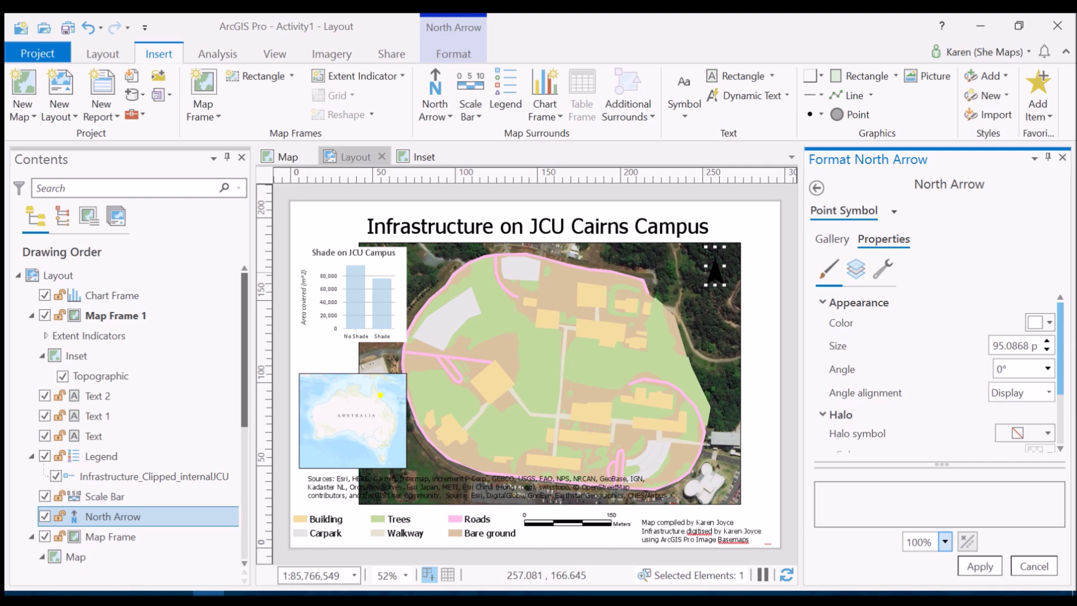
{"action": "left_click", "coordinate": [979, 566]}
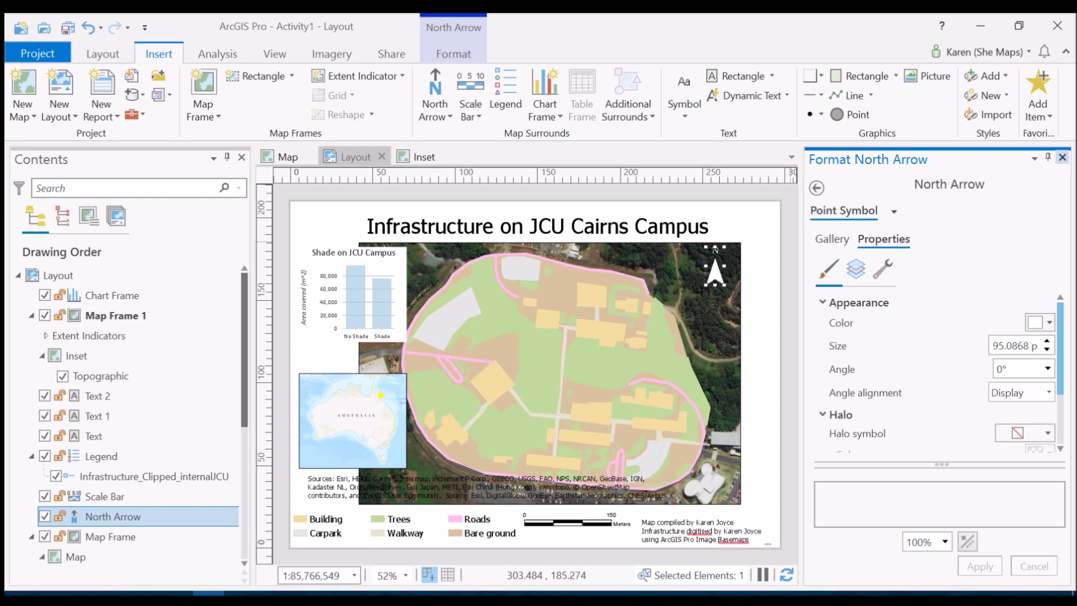
{"action": "left_click", "coordinate": [1062, 157]}
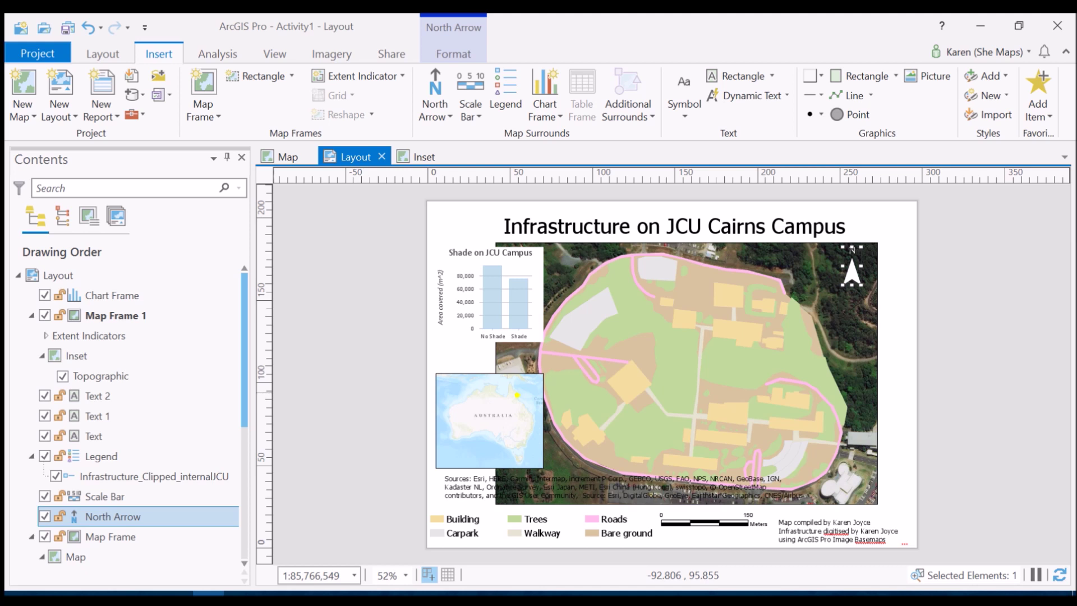
- Open the labeling properties of the Infrastructure_Clipped_internalJCU layer in the campus map frame
{"action": "left_click", "coordinate": [112, 536]}
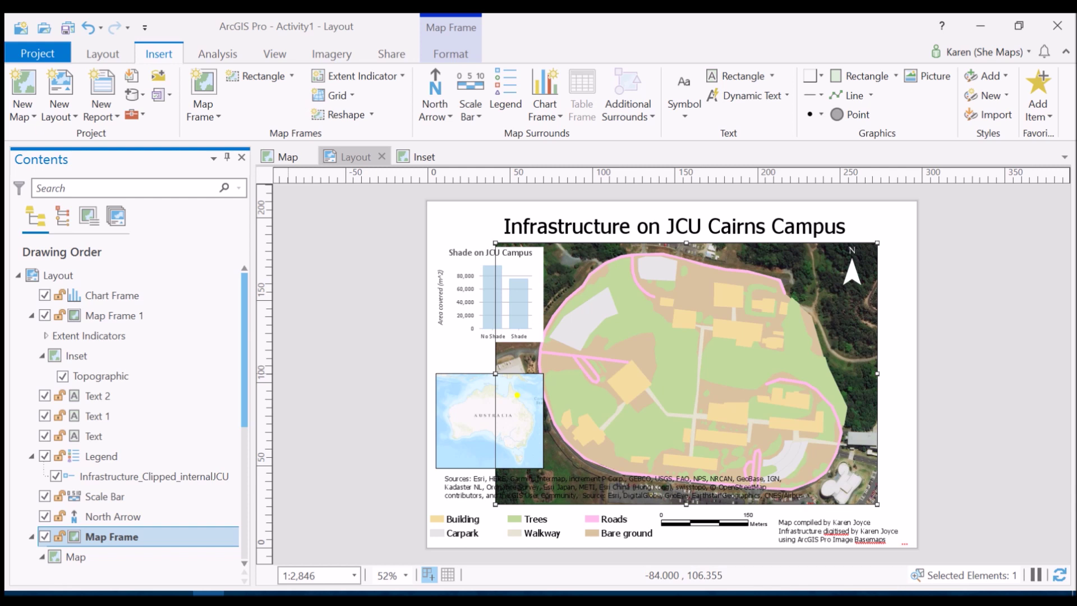
{"action": "scroll", "coordinate": [129, 415], "scroll_direction": "down", "scroll_amount": 10}
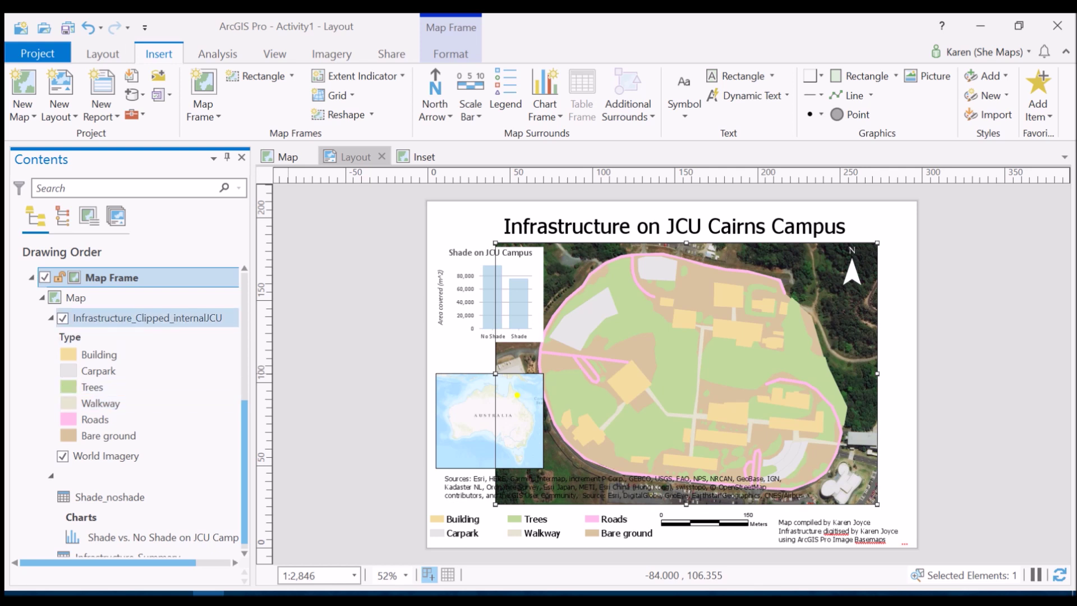
{"action": "right_click", "coordinate": [142, 317]}
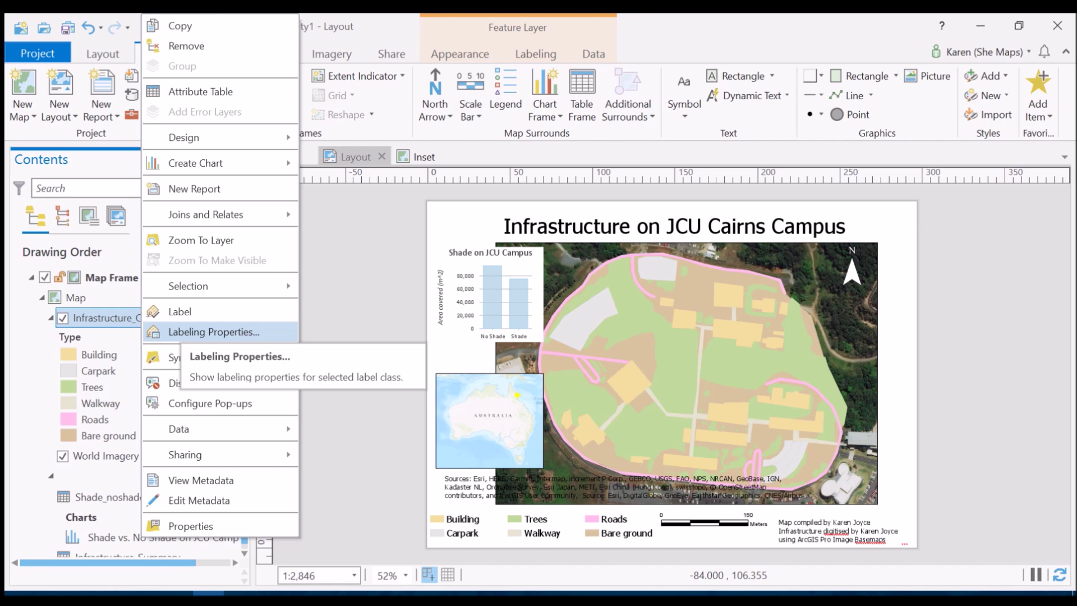
{"action": "left_click", "coordinate": [185, 332]}
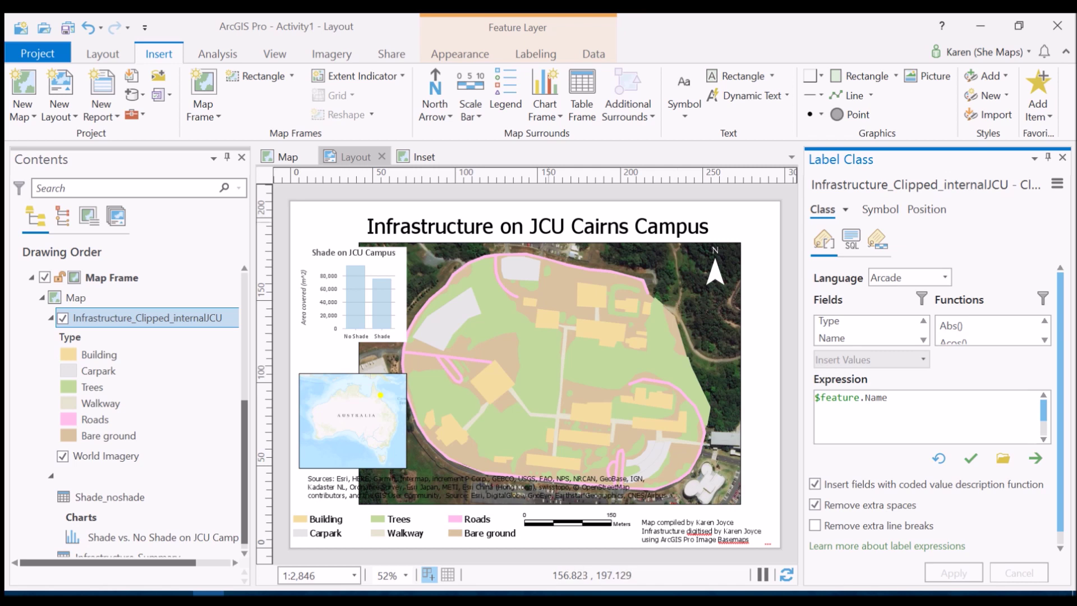
- In the Map view, sort the Infrastructure_Clipped_internalJCU attribute table descending by Name, highlight the named buildings on the map, and clear the selection
{"action": "left_click", "coordinate": [287, 157]}
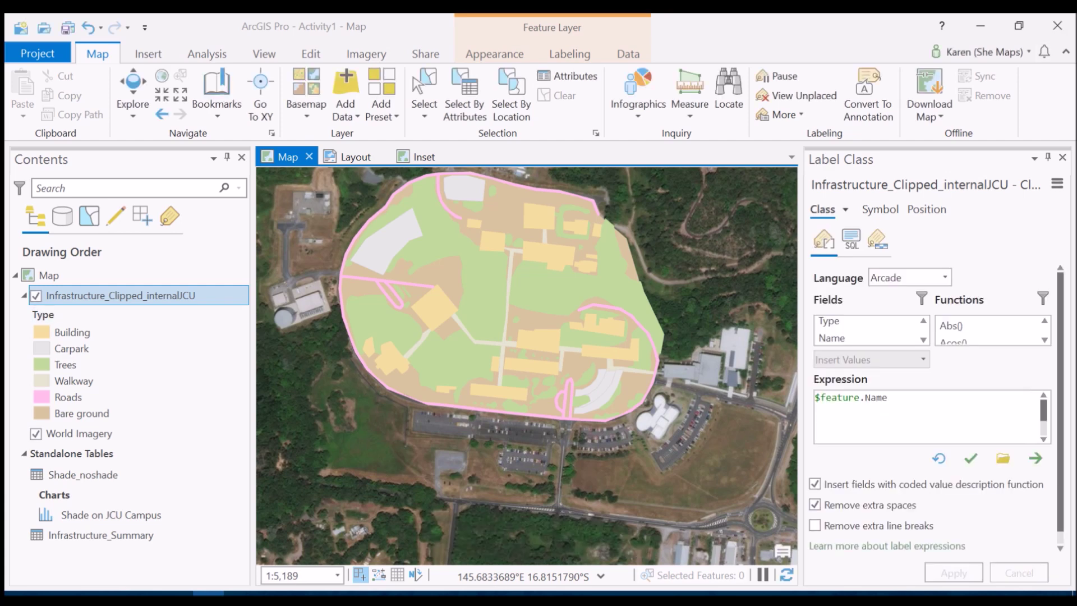
{"action": "right_click", "coordinate": [97, 295]}
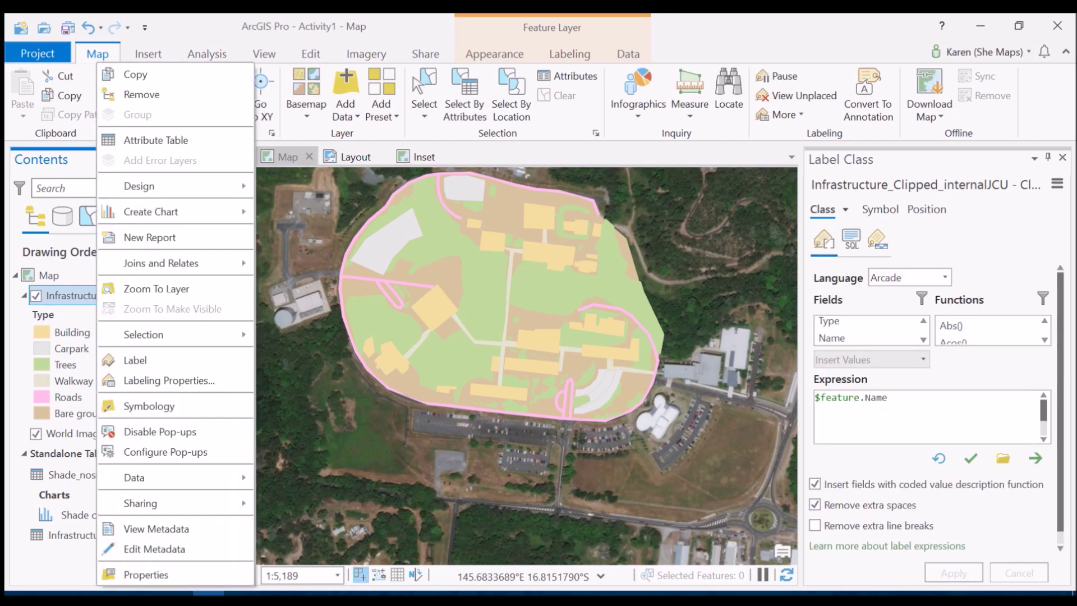
{"action": "left_click", "coordinate": [156, 139]}
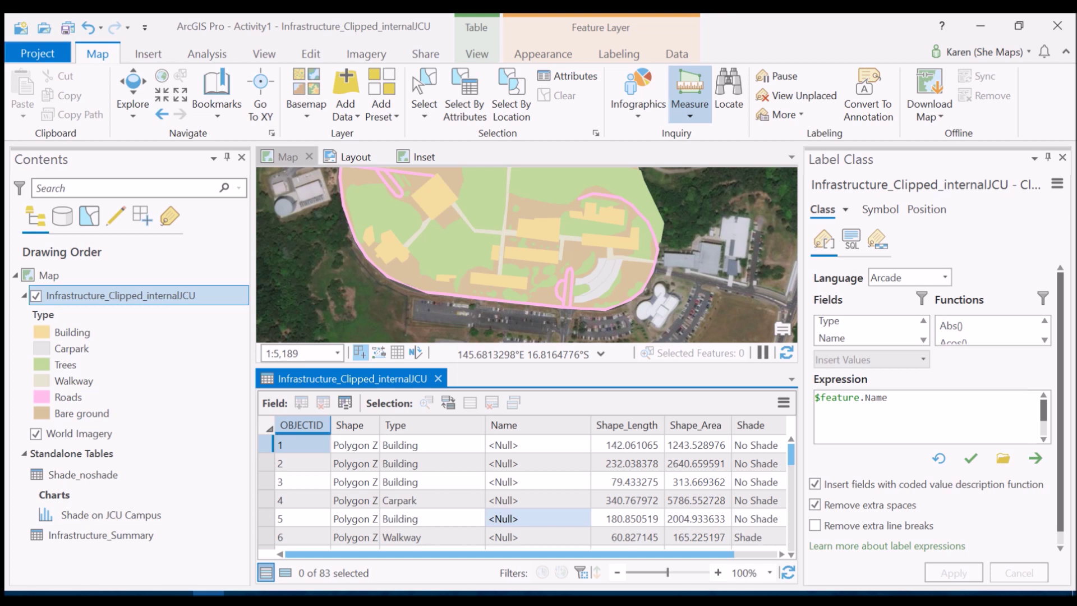
{"action": "double_click", "coordinate": [505, 425]}
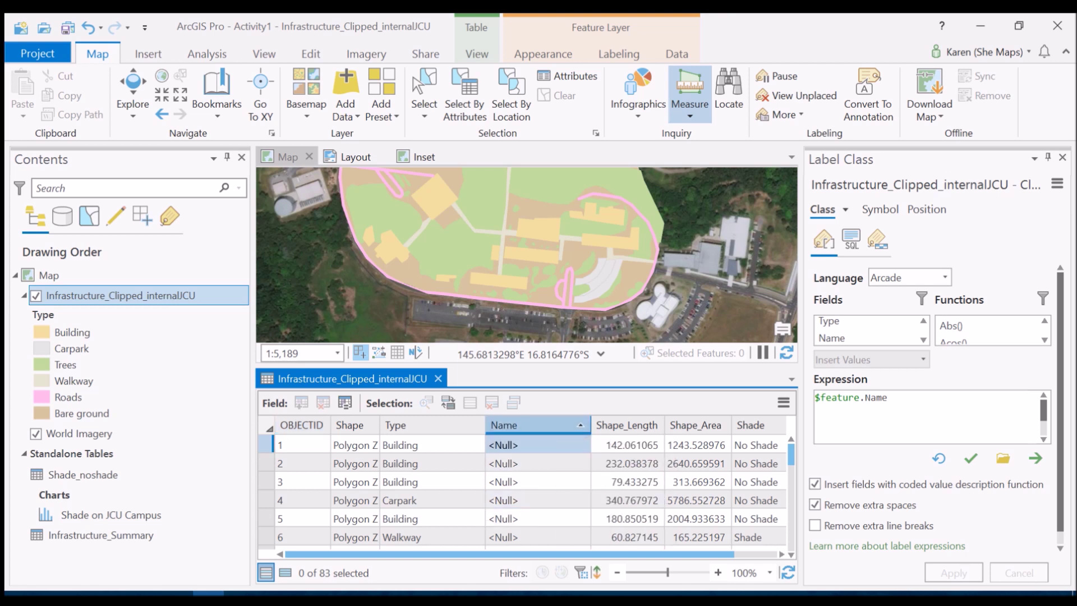
{"action": "left_click", "coordinate": [505, 424]}
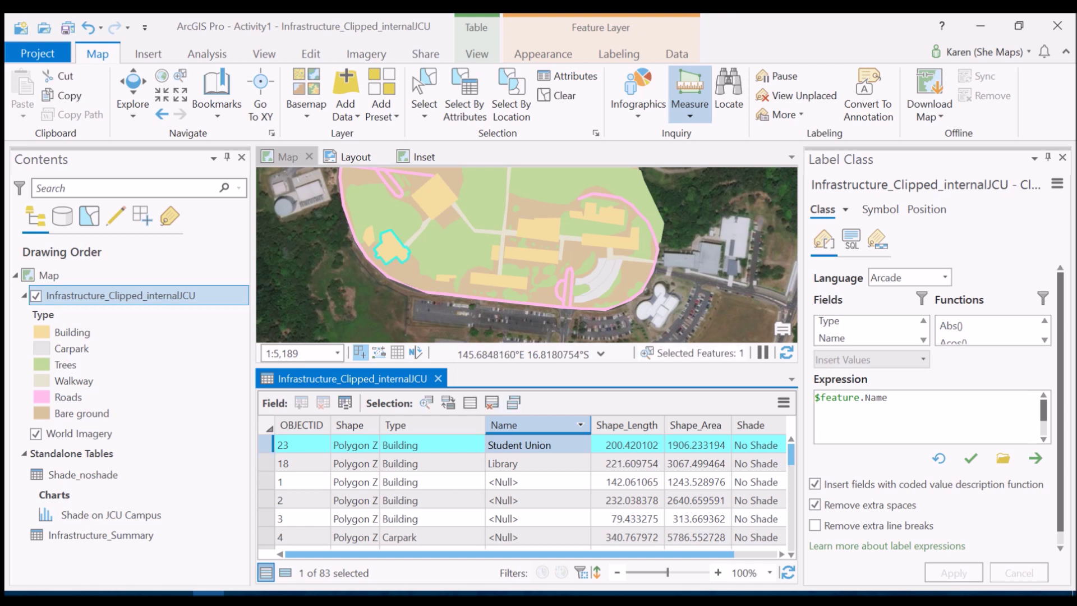
{"action": "left_click", "coordinate": [283, 463]}
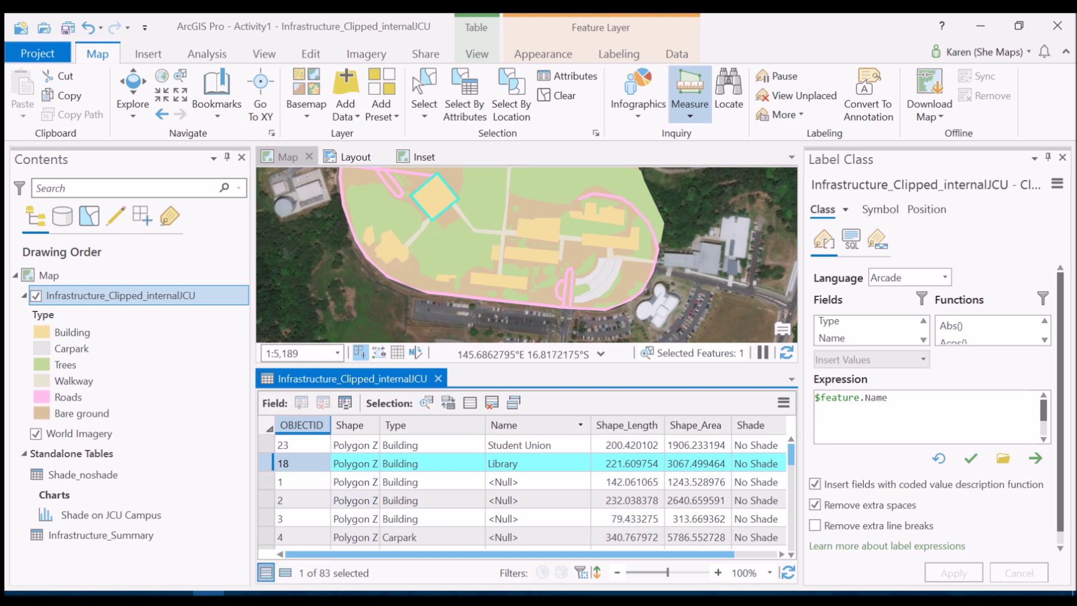
{"action": "left_click", "coordinate": [557, 95]}
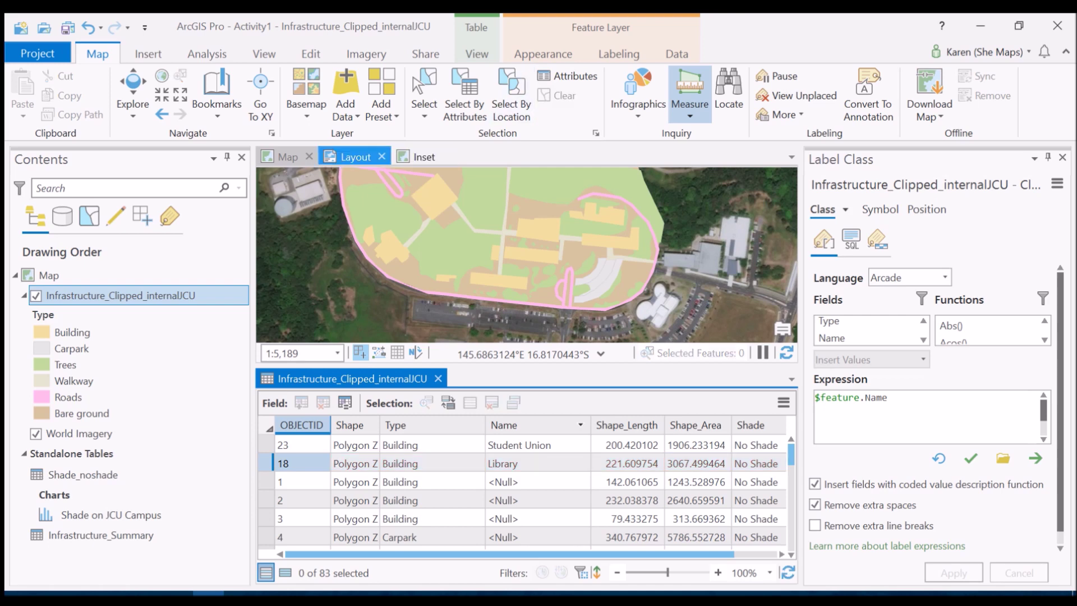
- Return to the layout without the attribute table and reselect the Infrastructure_Clipped_internalJCU layer in the campus map frame
{"action": "left_click", "coordinate": [352, 157]}
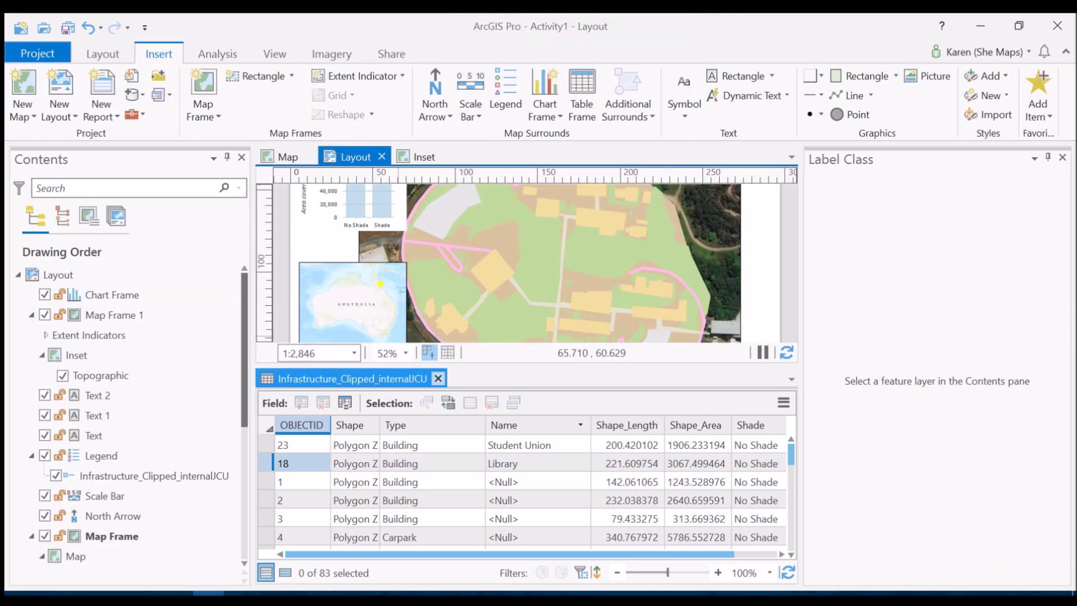
{"action": "left_click", "coordinate": [438, 379]}
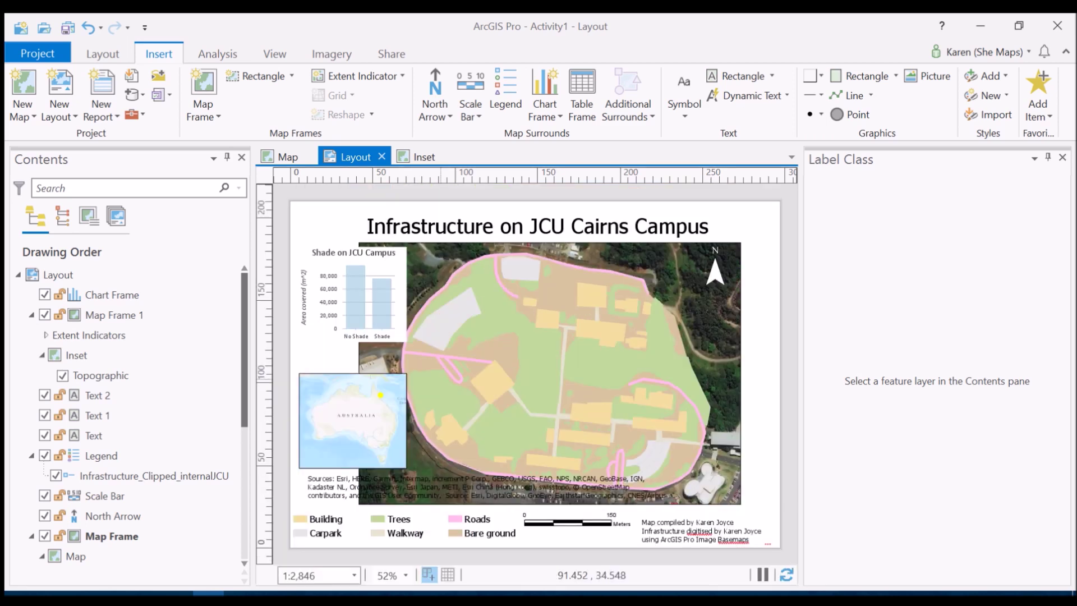
{"action": "scroll", "coordinate": [129, 392], "scroll_direction": "down", "scroll_amount": 5}
{"action": "left_click", "coordinate": [147, 307]}
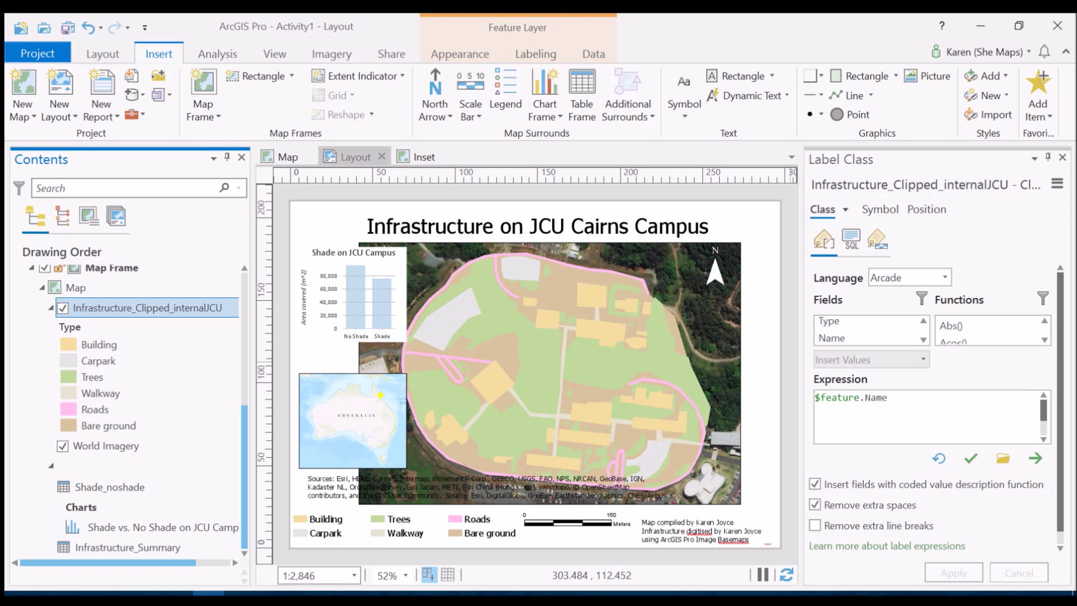
- Replace the layer's label expression with the Type field, $feature.Type
{"action": "left_click_drag", "start_coordinate": [888, 397], "coordinate": [814, 397]}
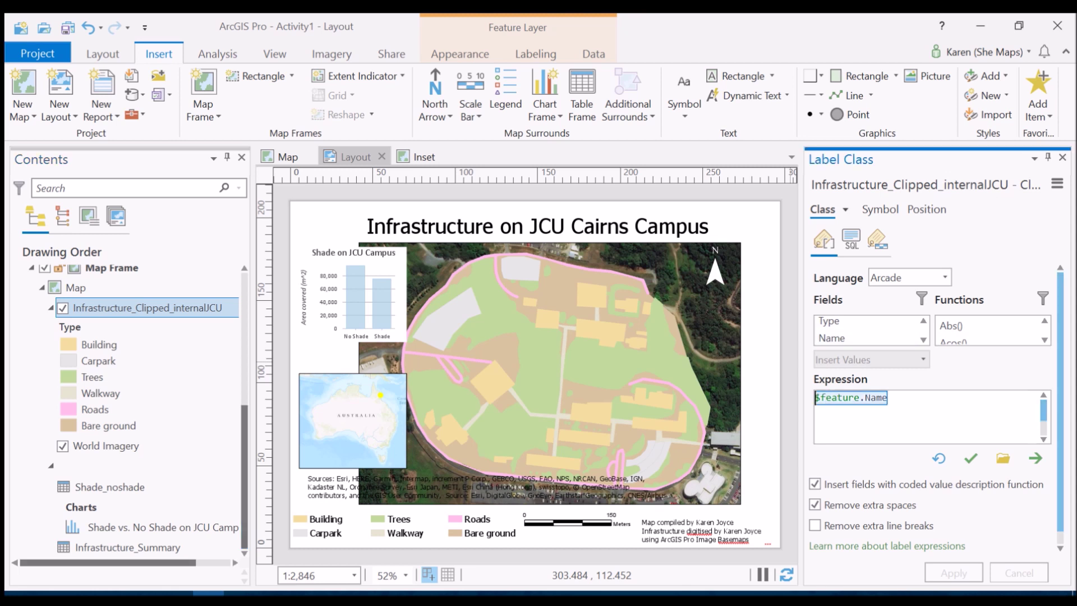
{"action": "key", "text": "BackSpace"}
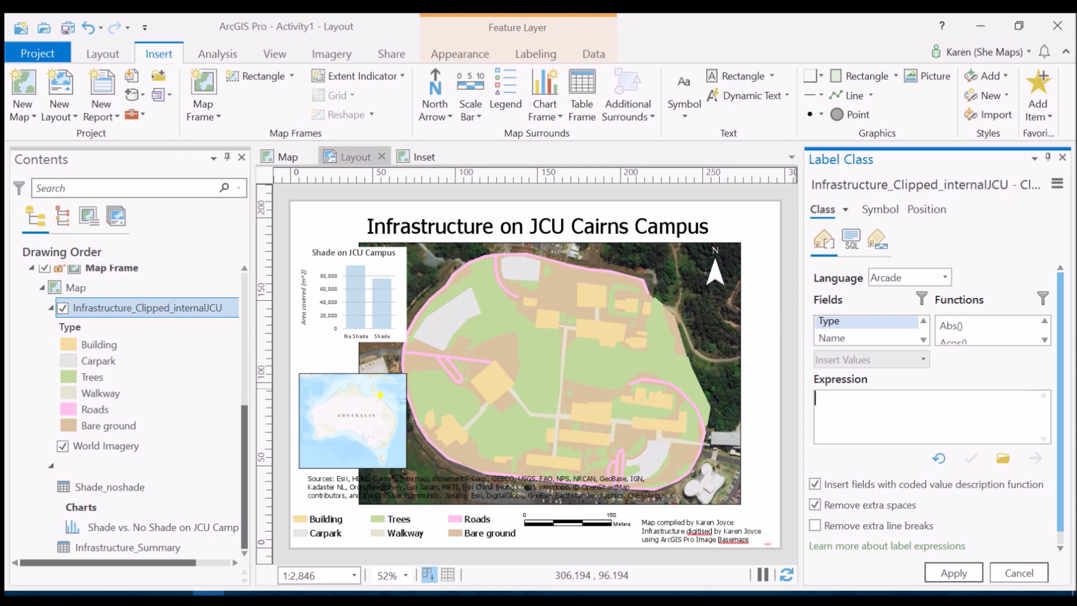
{"action": "double_click", "coordinate": [836, 321]}
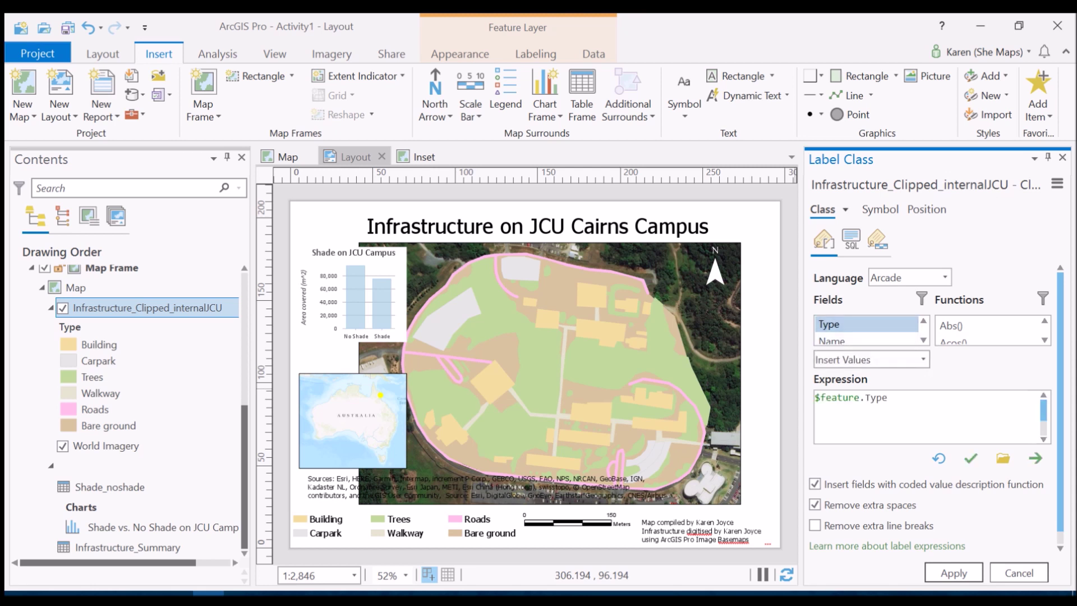
- Replace the label expression with the Name field, $feature.Name, apply it, and close the label class settings
{"action": "key", "text": "ctrl+shift+Left"}
{"action": "key", "text": "shift+Home"}
{"action": "key", "text": "BackSpace"}
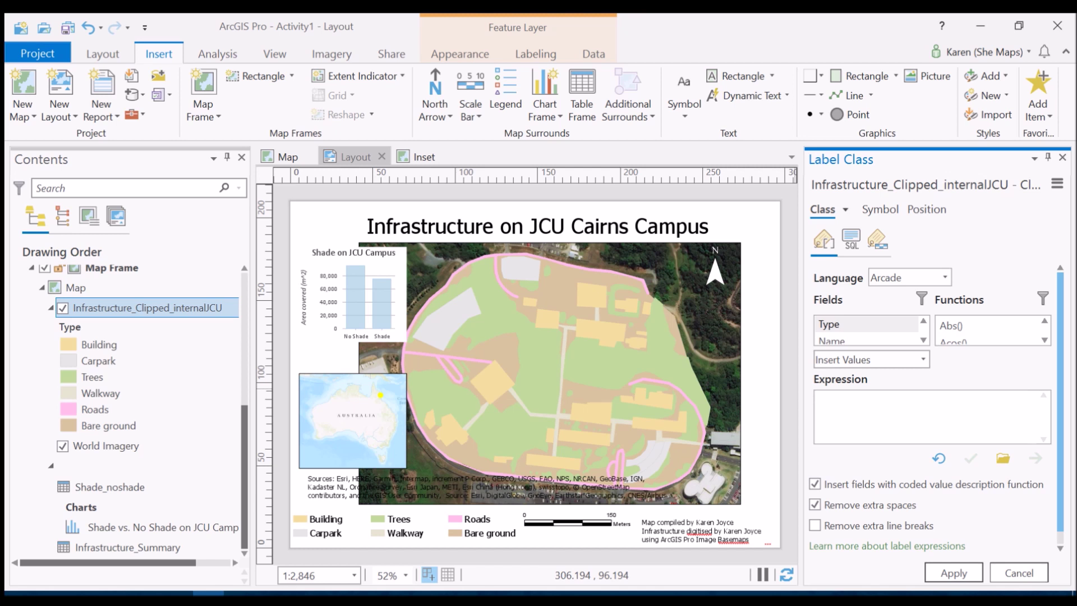
{"action": "left_click", "coordinate": [836, 340]}
{"action": "double_click", "coordinate": [835, 338]}
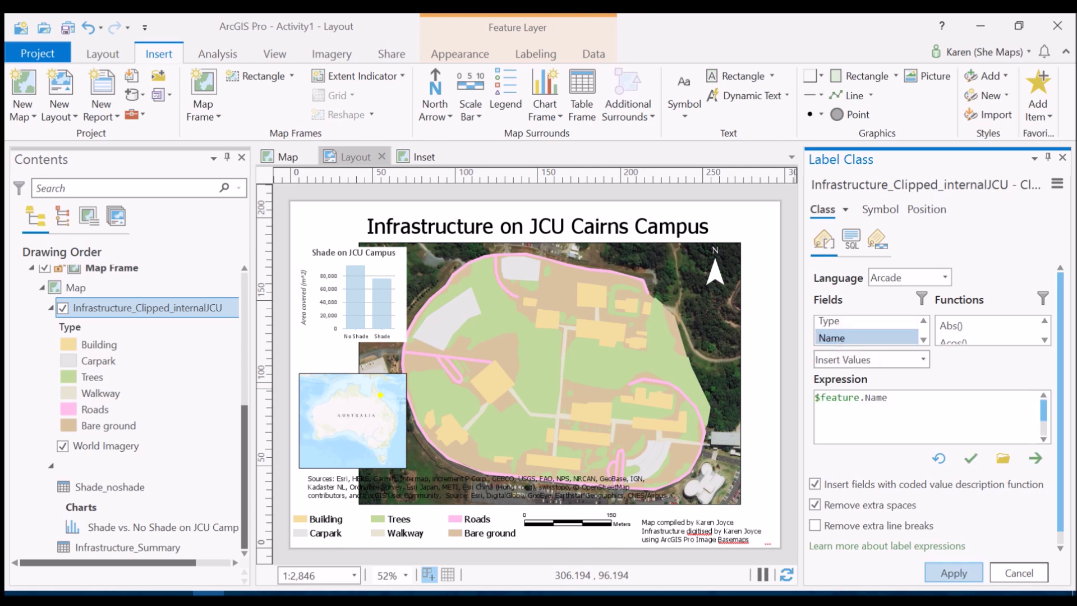
{"action": "left_click", "coordinate": [954, 572]}
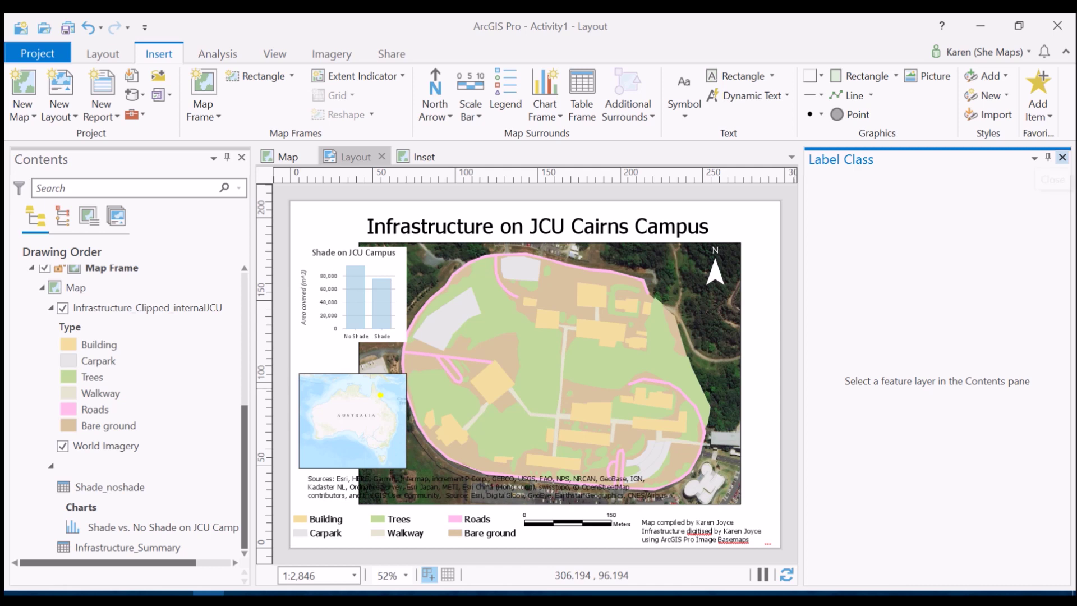
{"action": "left_click", "coordinate": [1062, 157]}
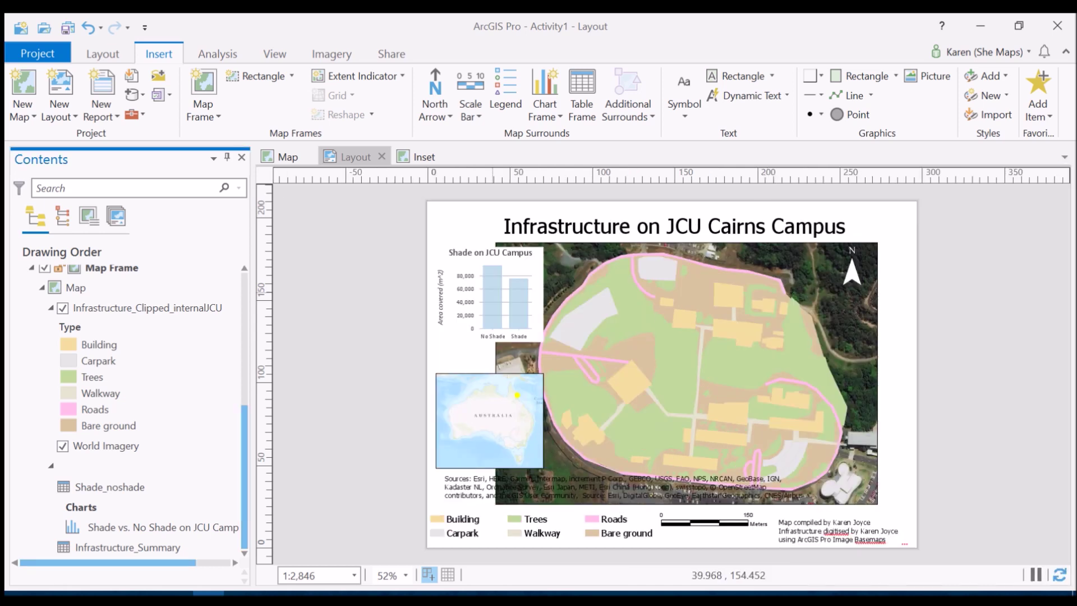